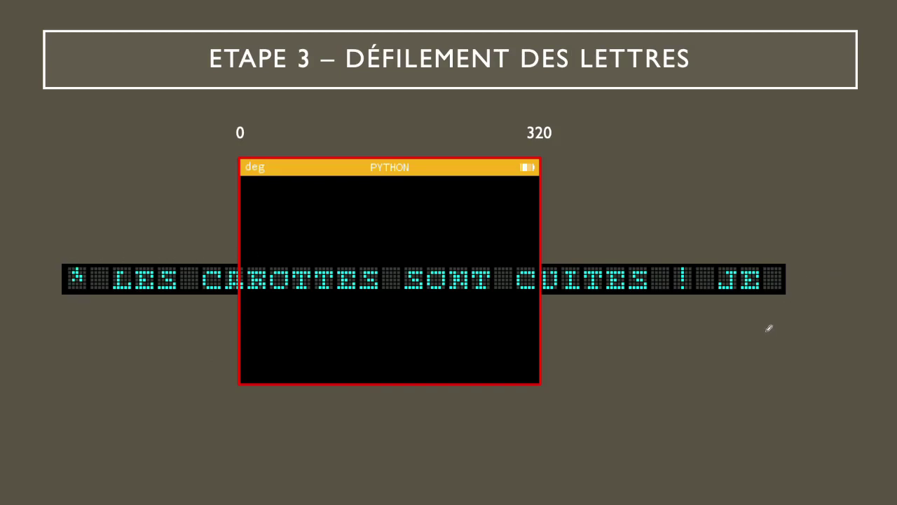
pyautogui.press('Right')
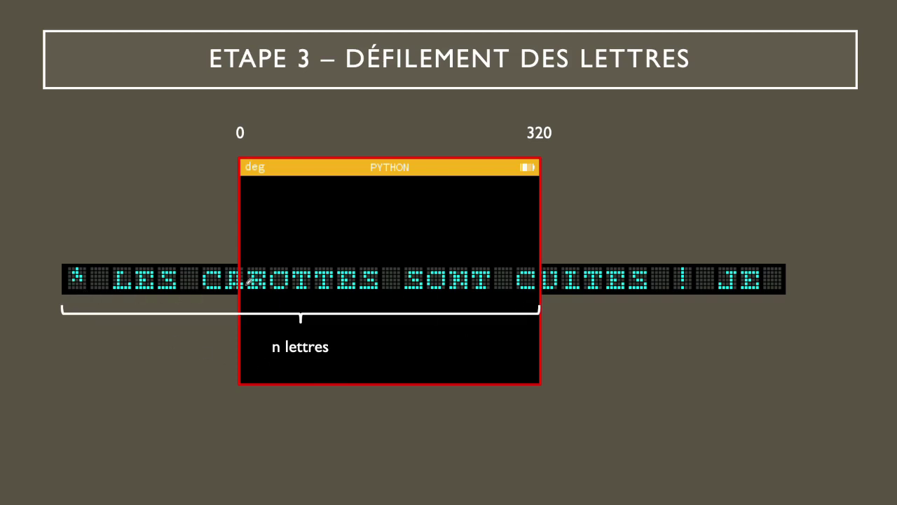
pyautogui.press('Right')
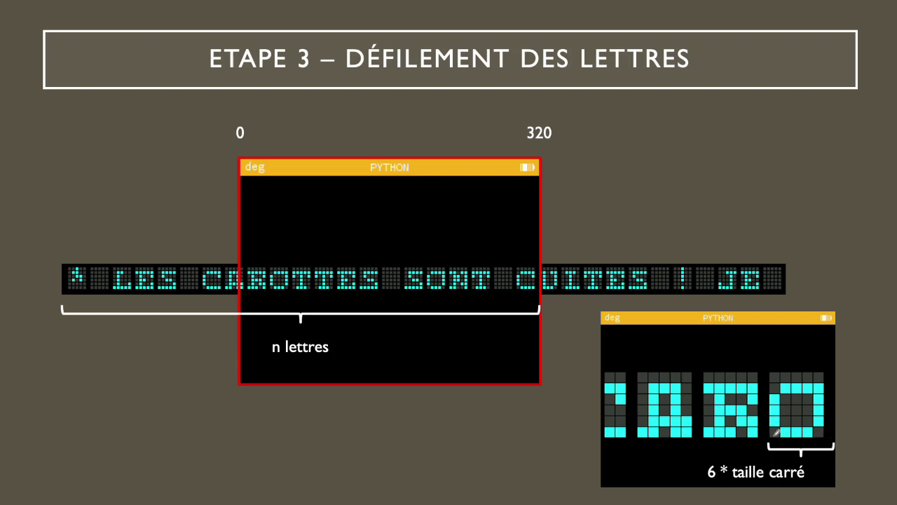
pyautogui.moveTo(546, 133)
pyautogui.mouseDown()
pyautogui.moveTo(527, 145)
pyautogui.moveTo(520, 122)
pyautogui.mouseUp()
pyautogui.moveTo(63, 236)
pyautogui.mouseDown()
pyautogui.moveTo(62, 258)
pyautogui.moveTo(66, 250)
pyautogui.mouseUp()
pyautogui.press('Right')
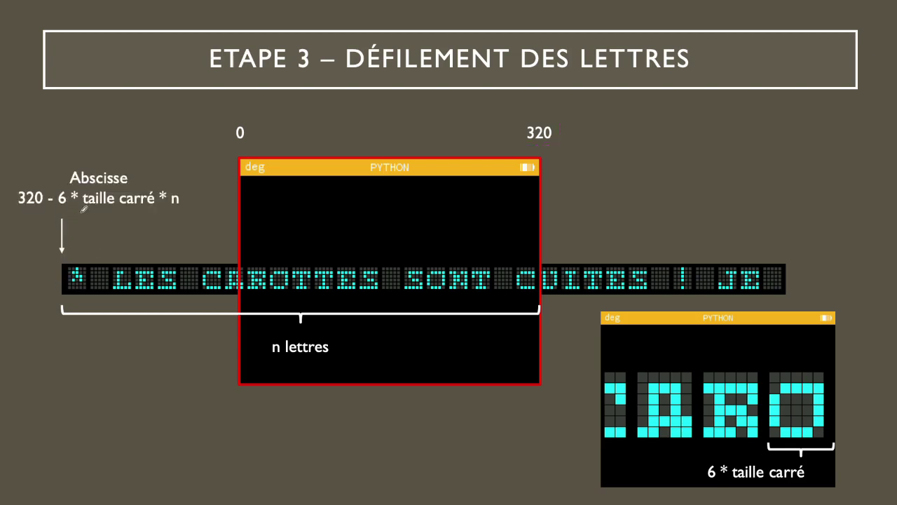
pyautogui.moveTo(541, 264)
pyautogui.mouseDown()
pyautogui.moveTo(522, 258)
pyautogui.moveTo(519, 276)
pyautogui.mouseUp()
pyautogui.moveTo(111, 260); pyautogui.dragTo(92, 284)
pyautogui.moveTo(143, 257); pyautogui.dragTo(120, 287)
pyautogui.moveTo(172, 258); pyautogui.dragTo(146, 294)
pyautogui.moveTo(198, 267)
pyautogui.mouseDown()
pyautogui.moveTo(176, 293)
pyautogui.moveTo(193, 300)
pyautogui.mouseUp()
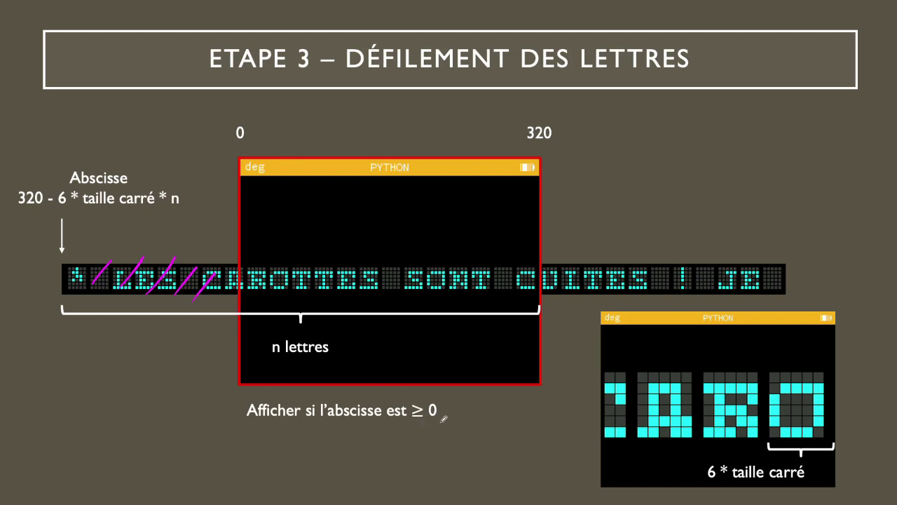
pyautogui.moveTo(245, 120); pyautogui.dragTo(258, 129)
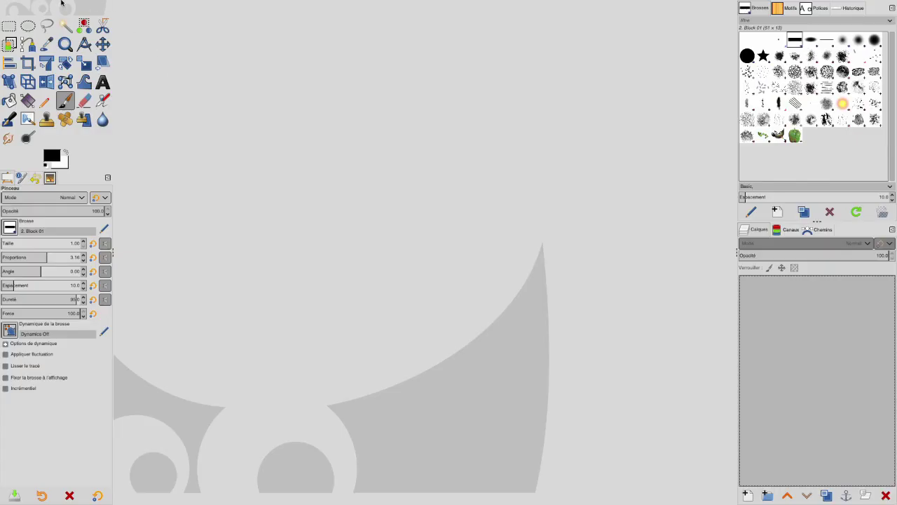
# - Create a new image 59*5 (295) pixels wide and 8 pixels high
pyautogui.moveTo(52, 3)
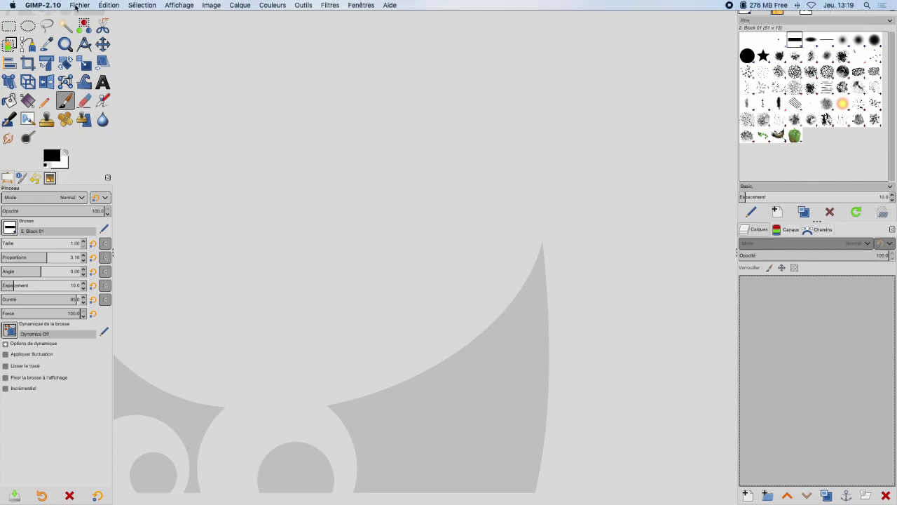
pyautogui.click(77, 7)
pyautogui.click(89, 16)
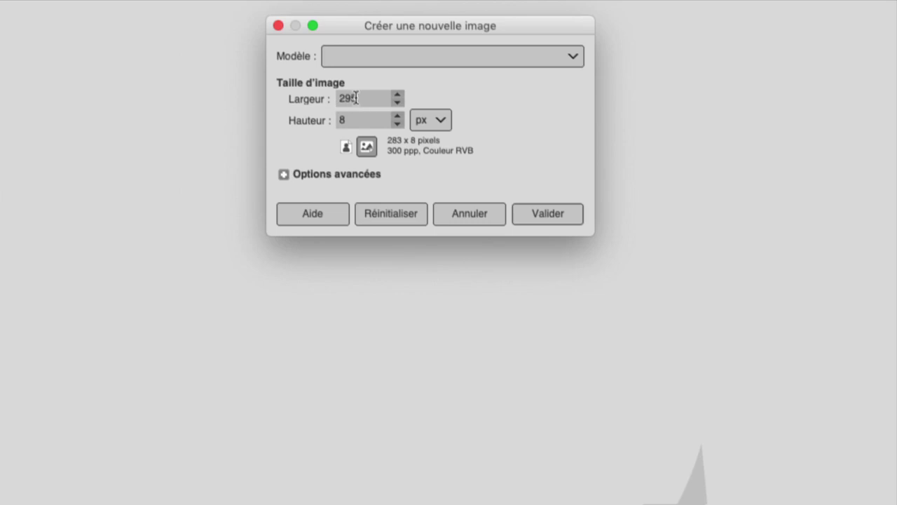
pyautogui.write('59*5')
pyautogui.press('Return')
pyautogui.press('Return')
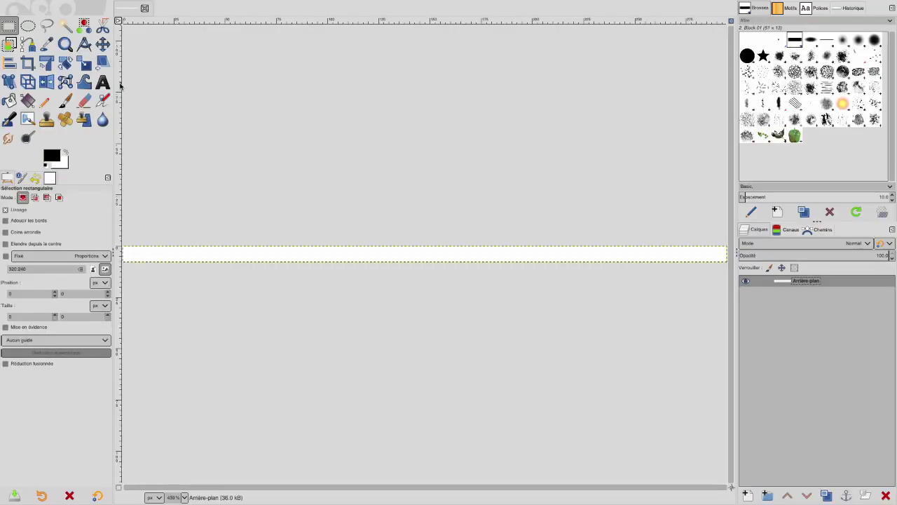
# - Choose the Text tool and look through the available fonts whose names start with "Mon"
pyautogui.click(103, 83)
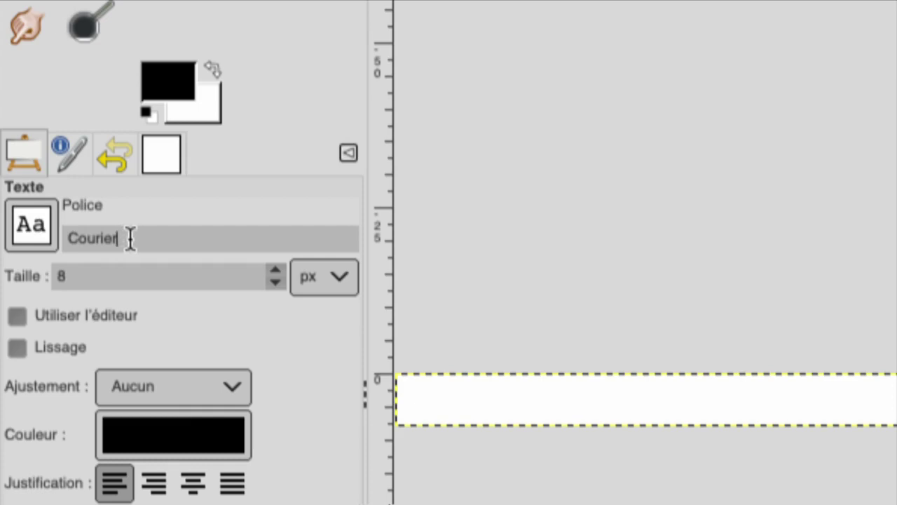
pyautogui.write('Mono')
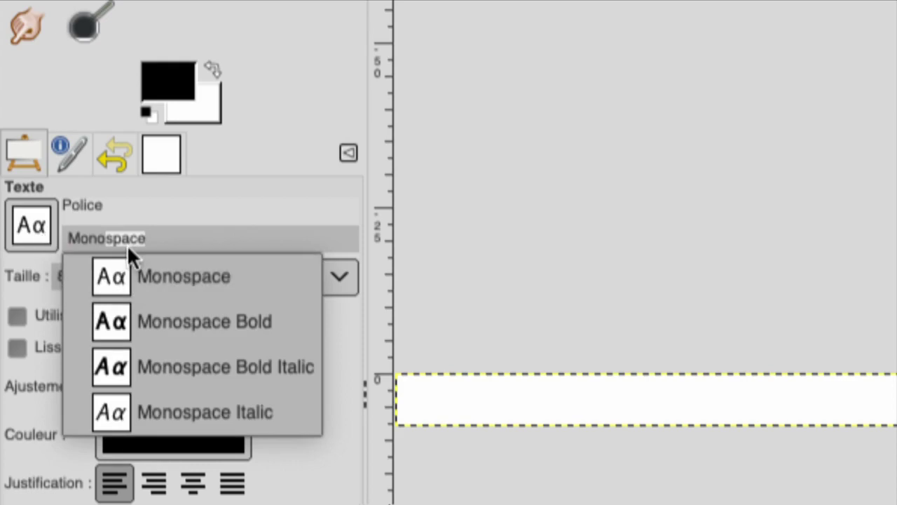
pyautogui.press('BackSpace')
pyautogui.press('BackSpace')
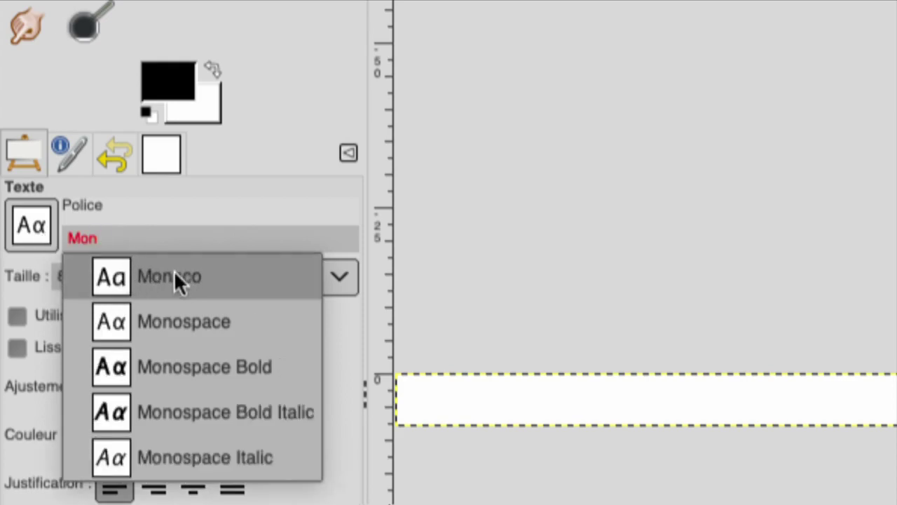
pyautogui.click(100, 232)
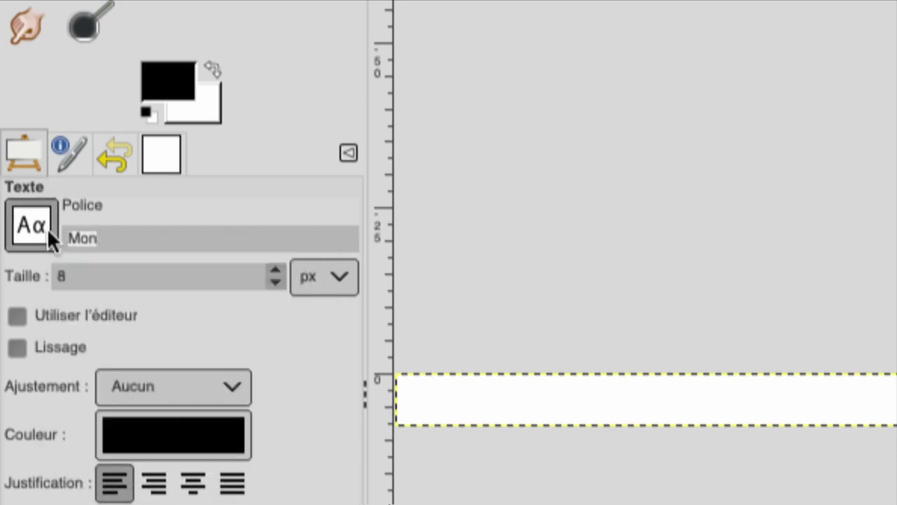
# - Set the text font to Courier and add a text box reading "ABC" near the start of the white strip
pyautogui.write('Courr')
pyautogui.press('BackSpace')
pyautogui.press('BackSpace')
pyautogui.write('rier')
pyautogui.click(106, 273)
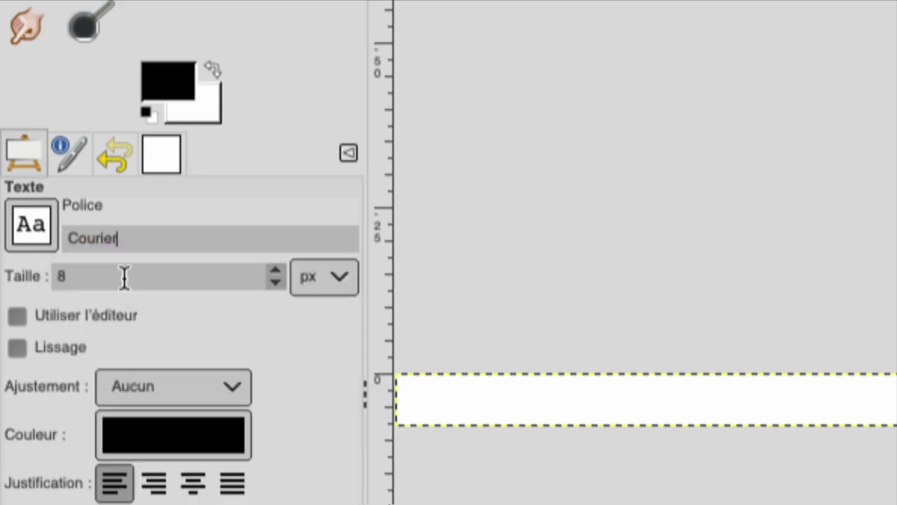
pyautogui.moveTo(421, 375); pyautogui.dragTo(554, 423)
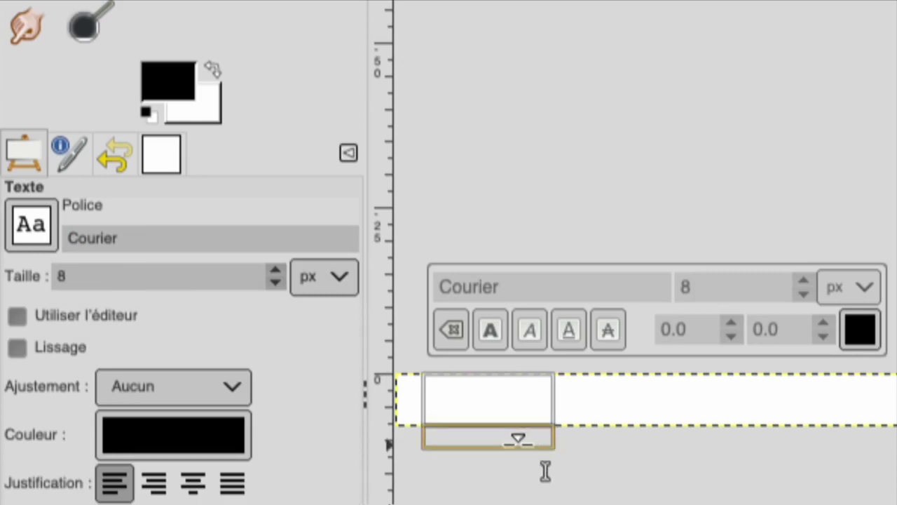
pyautogui.write('ABC')
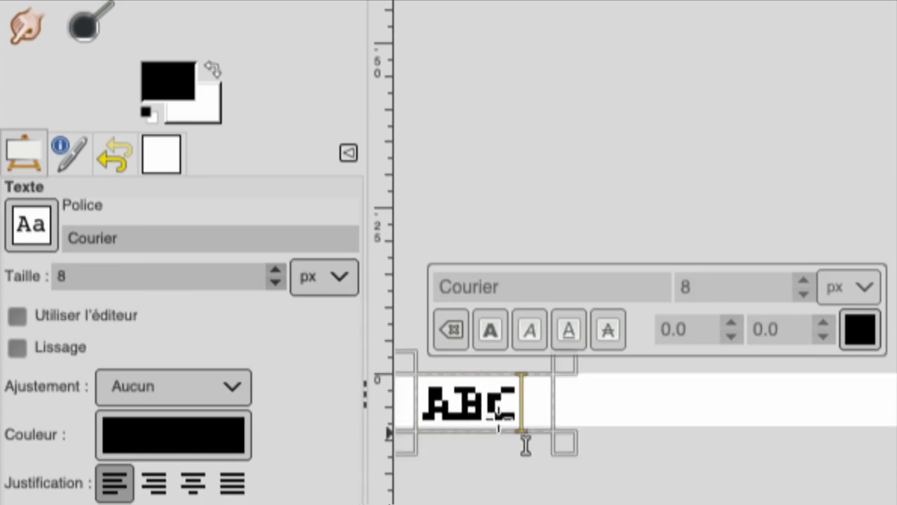
# - Try the ABC text at a size of 10 px, and return it to 8 px
pyautogui.moveTo(533, 431)
pyautogui.mouseDown()
pyautogui.moveTo(455, 425)
pyautogui.moveTo(467, 448)
pyautogui.moveTo(465, 462)
pyautogui.moveTo(455, 461)
pyautogui.moveTo(535, 465)
pyautogui.moveTo(463, 464)
pyautogui.moveTo(536, 465)
pyautogui.moveTo(491, 471)
pyautogui.mouseUp()
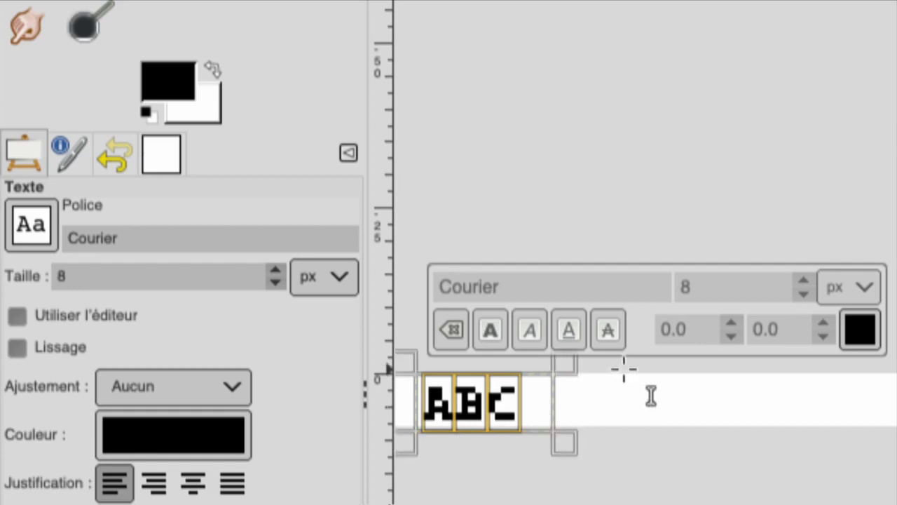
pyautogui.click(805, 279)
pyautogui.click(805, 279)
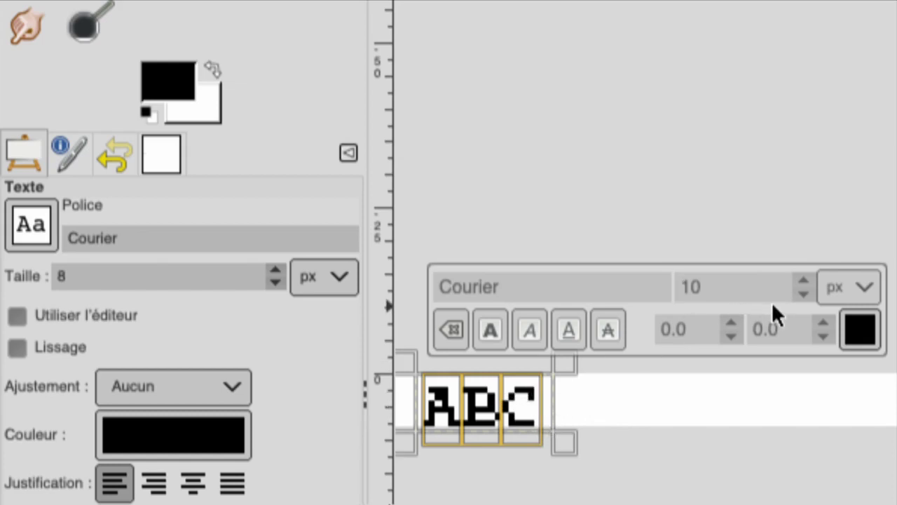
pyautogui.click(802, 294)
pyautogui.click(802, 295)
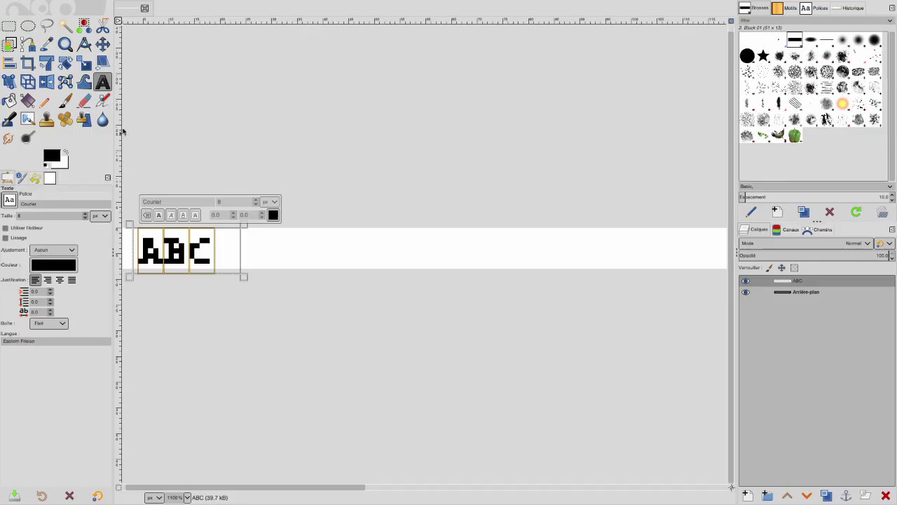
# - Configure the image grid with 5 px horizontal and 8 px vertical spacing, and show the grid
pyautogui.moveTo(171, 5)
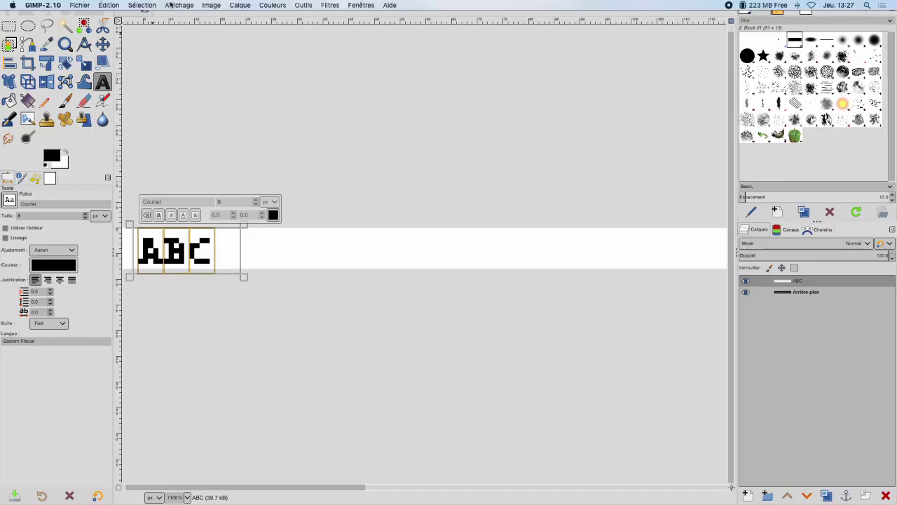
pyautogui.click(213, 5)
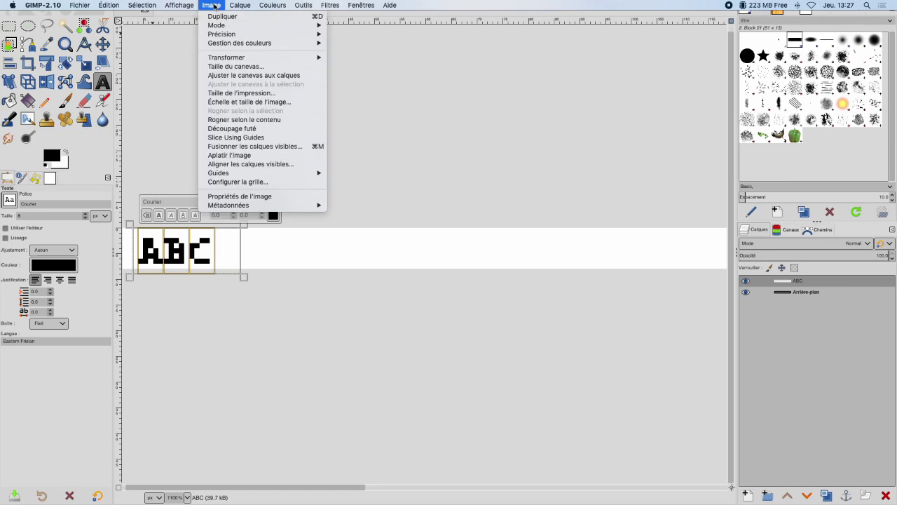
pyautogui.click(247, 183)
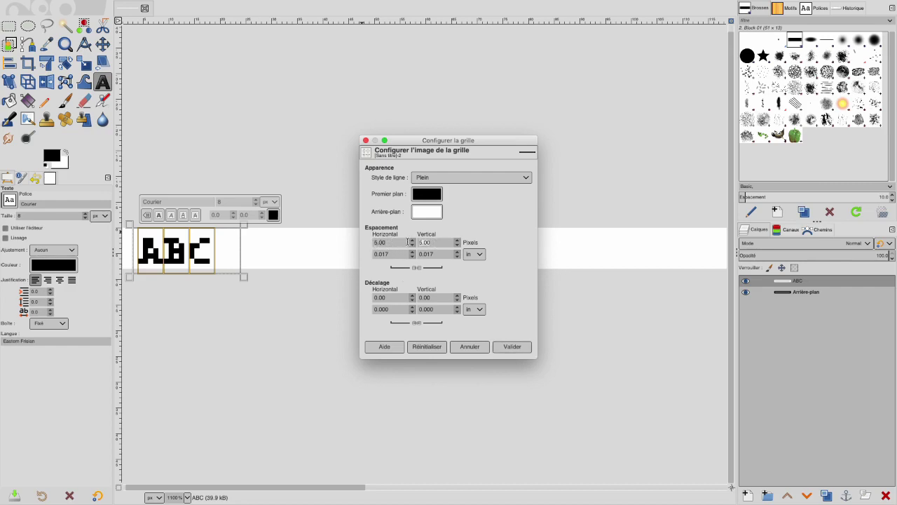
pyautogui.write('8')
pyautogui.click(512, 348)
pyautogui.moveTo(126, 8)
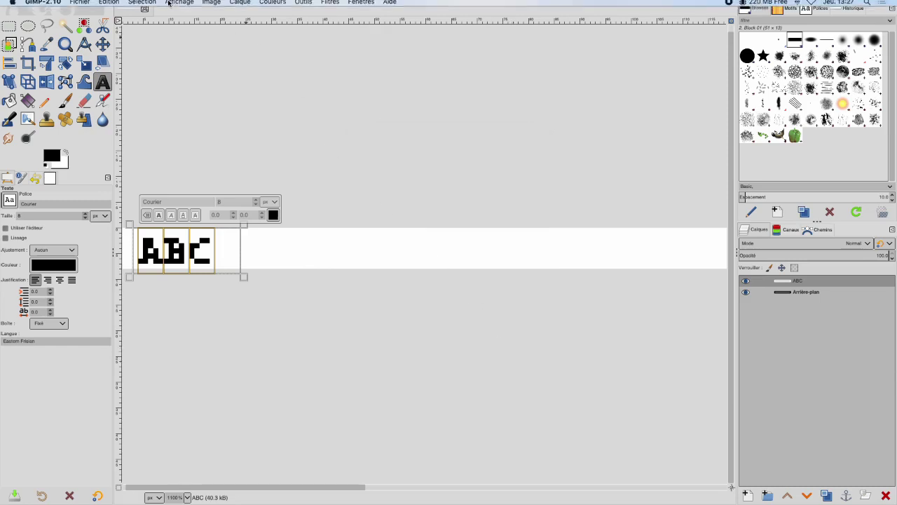
pyautogui.click(173, 5)
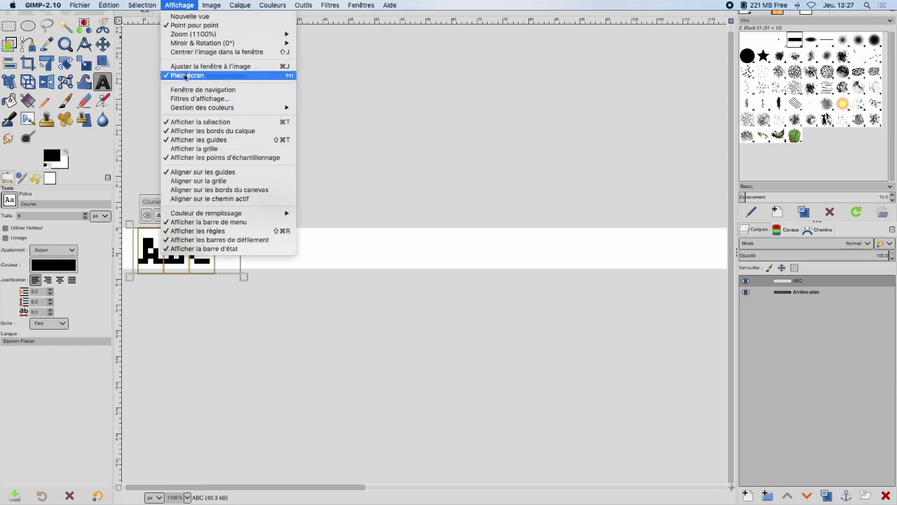
pyautogui.click(189, 142)
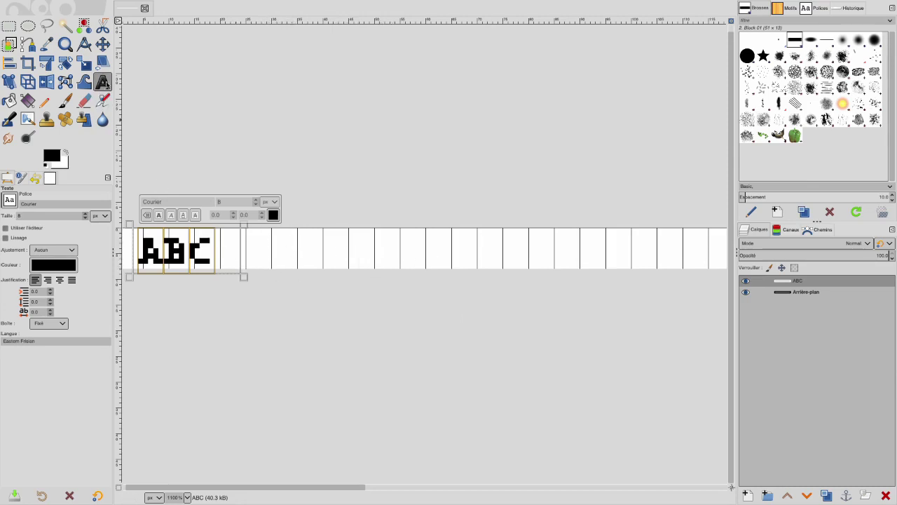
# - Move the ABC text layer 2 px horizontally so that it starts at the beginning of the image strip
pyautogui.click(104, 45)
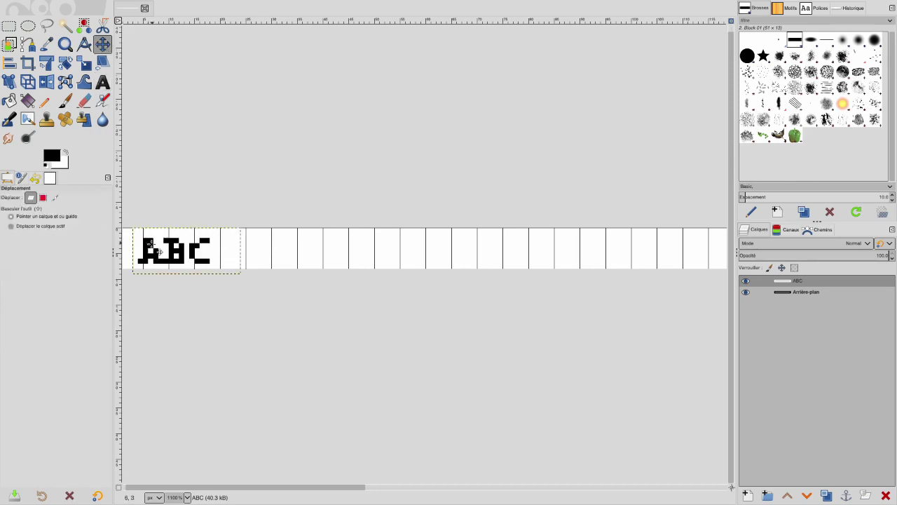
pyautogui.moveTo(156, 250); pyautogui.dragTo(145, 250)
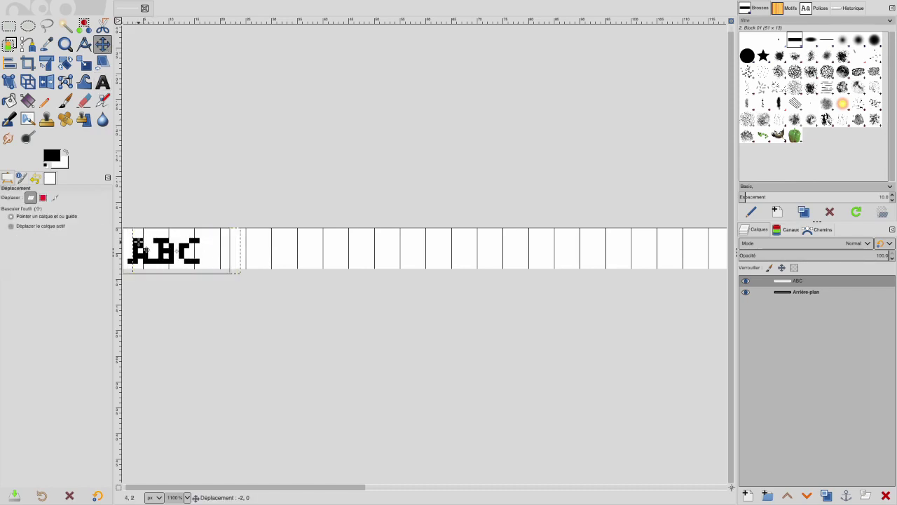
# - Extend the text to "ABCDEF" and make its text box wide enough to hold all the letters on one line
pyautogui.scroll(1, 145, 250)
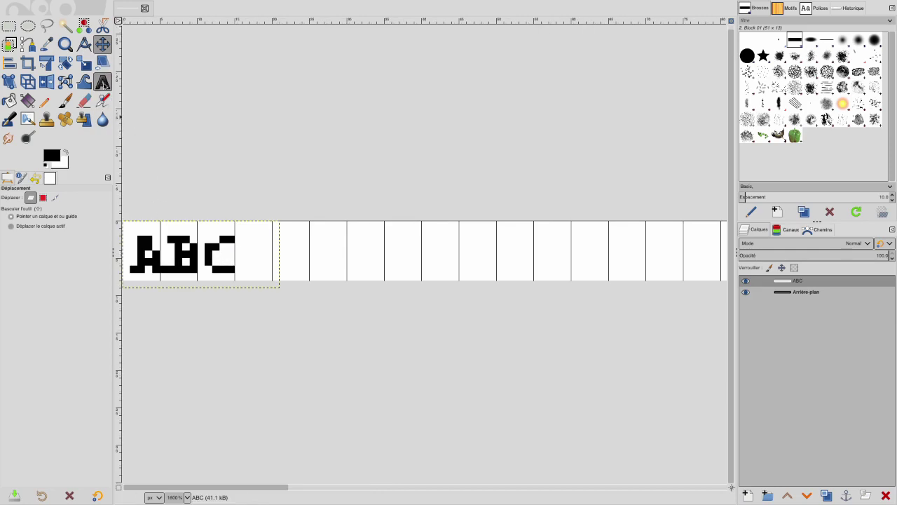
pyautogui.click(104, 85)
pyautogui.click(238, 264)
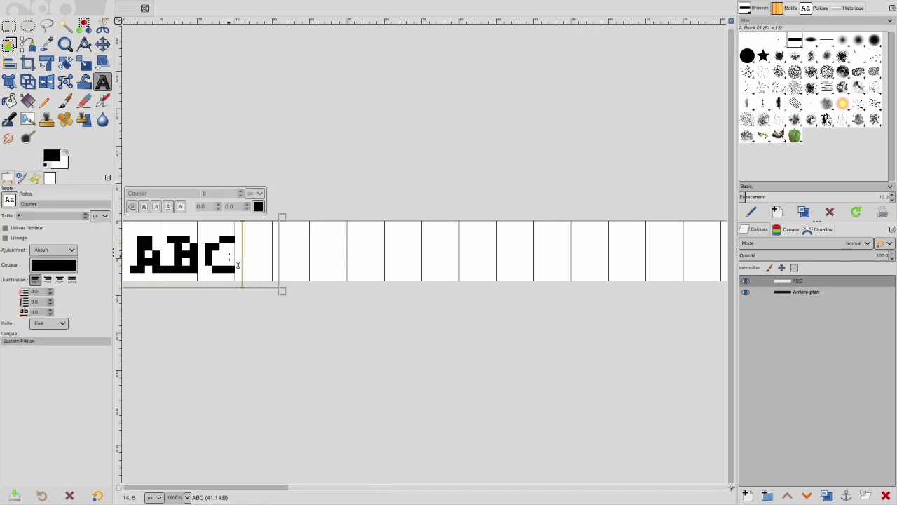
pyautogui.write('DE')
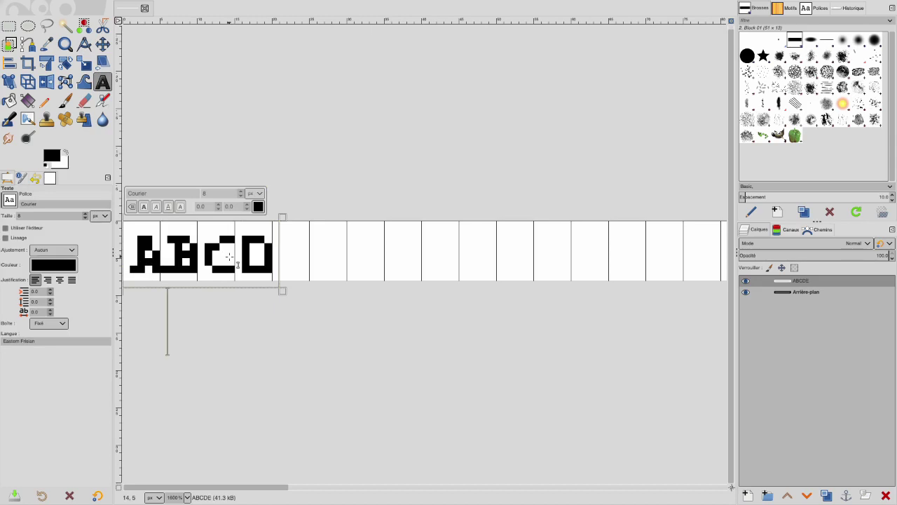
pyautogui.write('F')
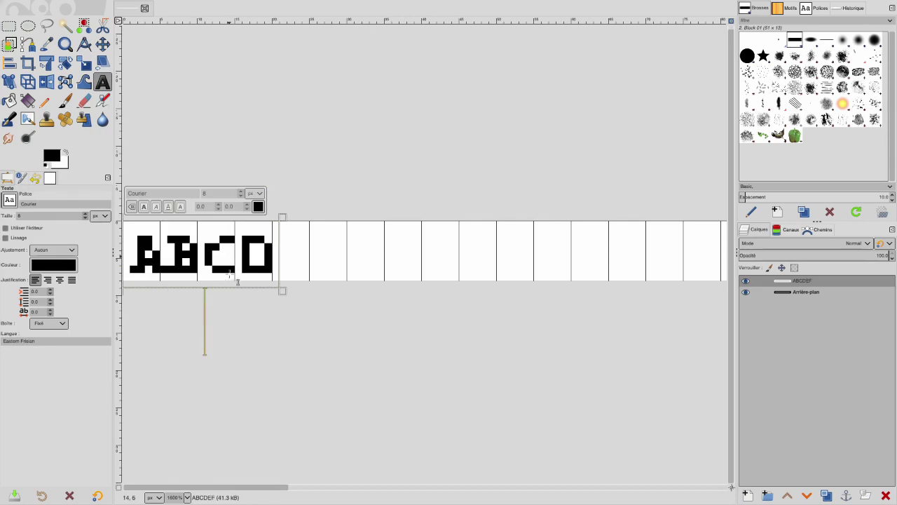
pyautogui.click(291, 245)
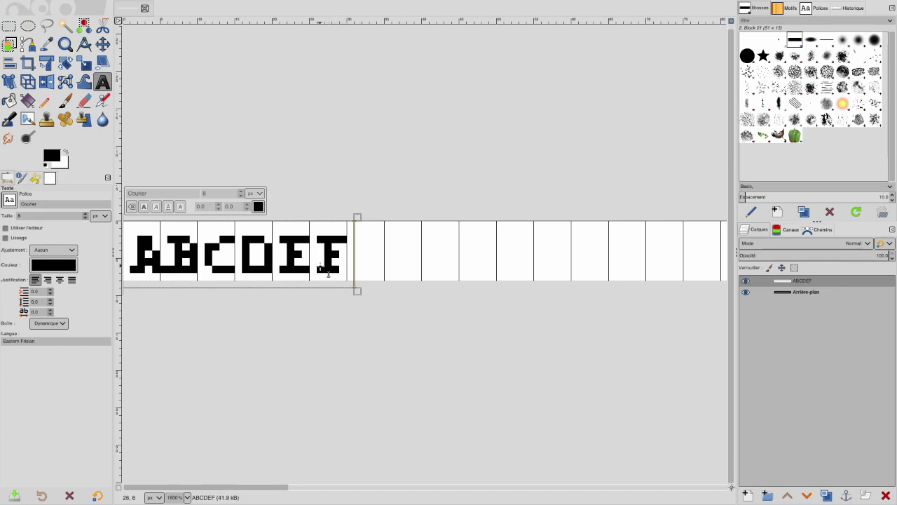
# - Open the Python-Fu console
pyautogui.click(331, 5)
pyautogui.moveTo(357, 182)
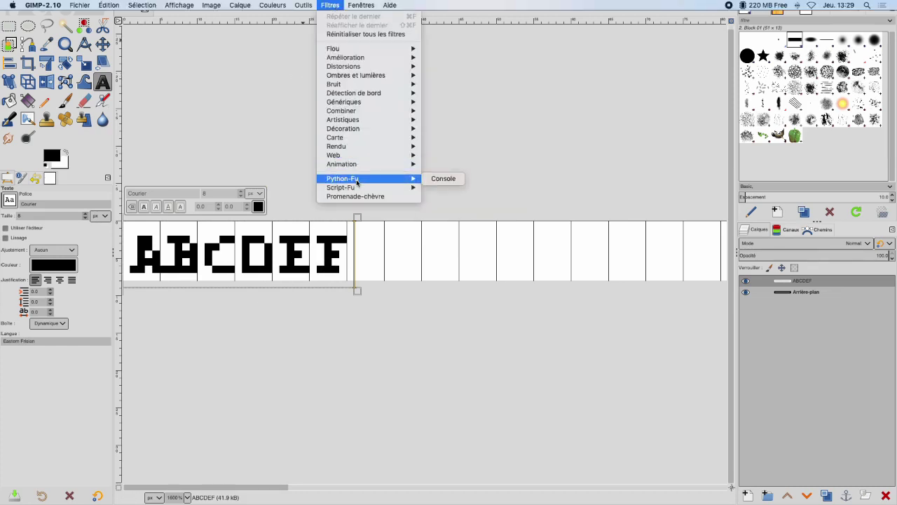
pyautogui.click(444, 179)
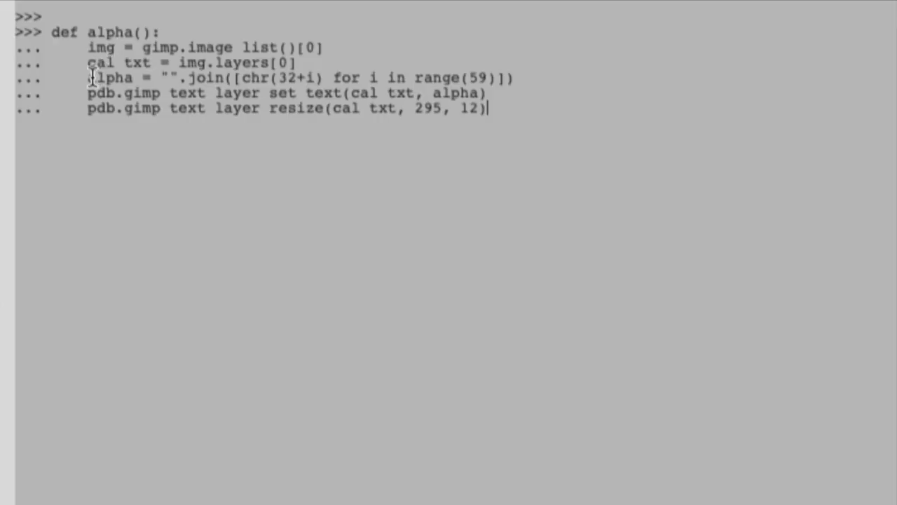
# - Examine the alpha() lines that fetch the image, take its first layer and join the 59 characters starting from code 32
pyautogui.moveTo(88, 47); pyautogui.dragTo(323, 48)
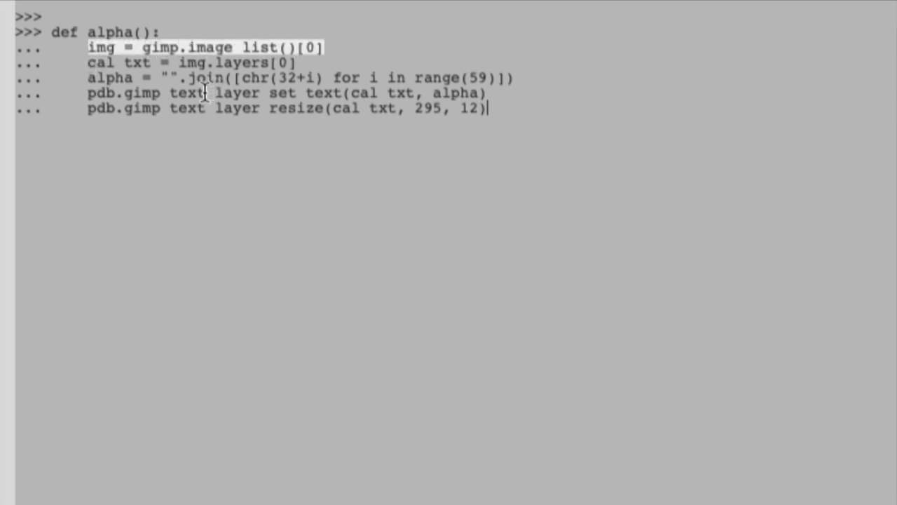
pyautogui.moveTo(296, 63); pyautogui.dragTo(180, 62)
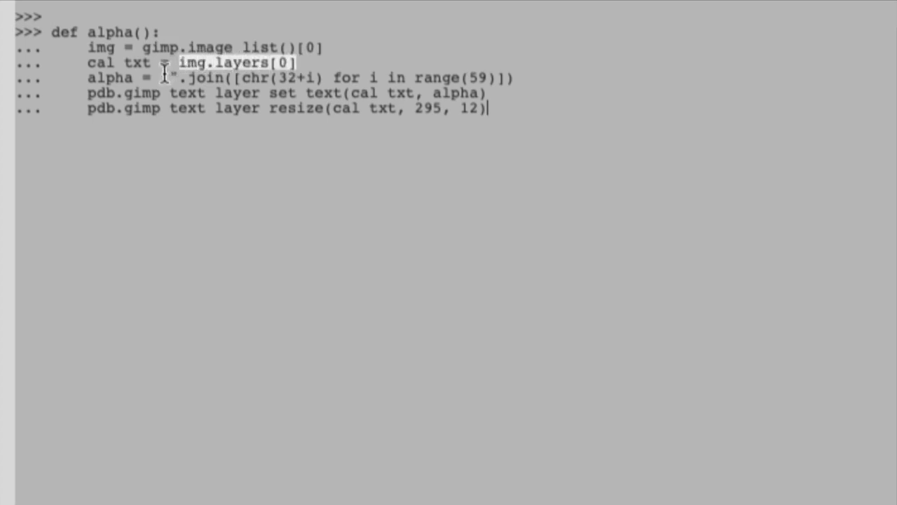
pyautogui.doubleClick(479, 77)
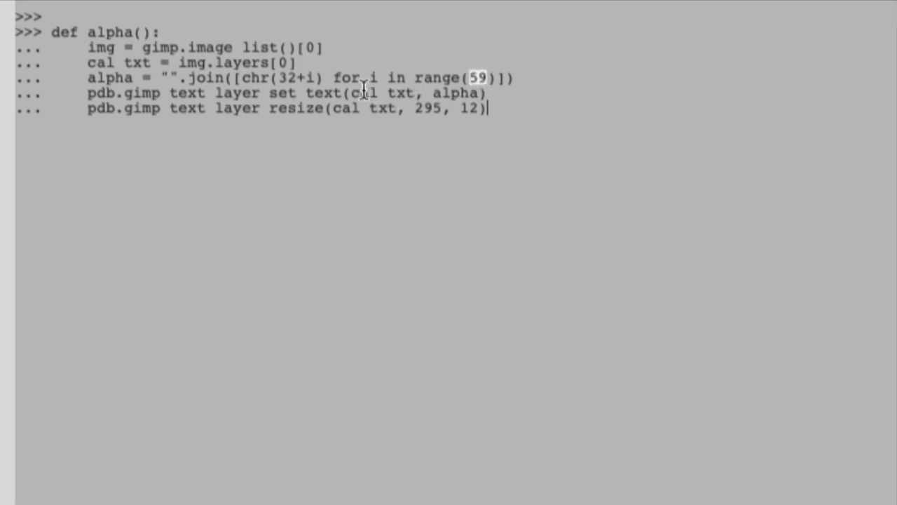
pyautogui.moveTo(332, 77); pyautogui.dragTo(489, 77)
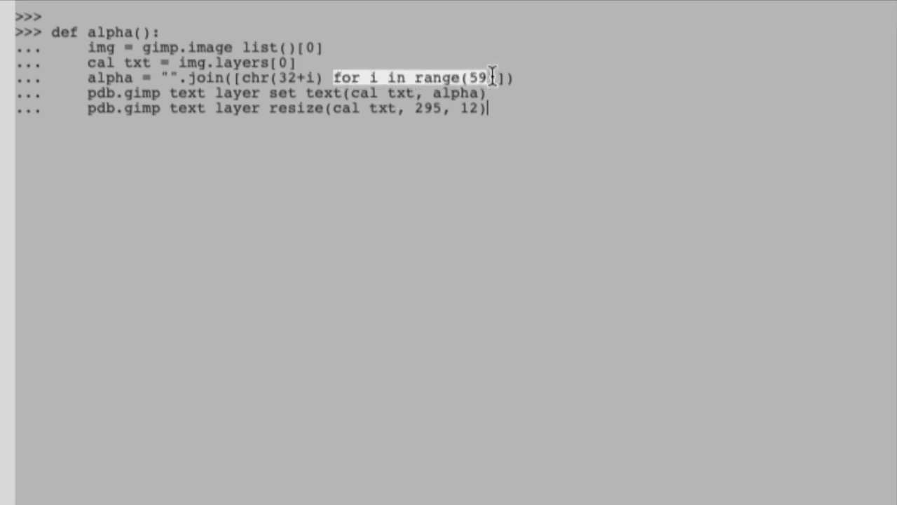
pyautogui.moveTo(241, 77); pyautogui.dragTo(312, 77)
pyautogui.doubleClick(310, 78)
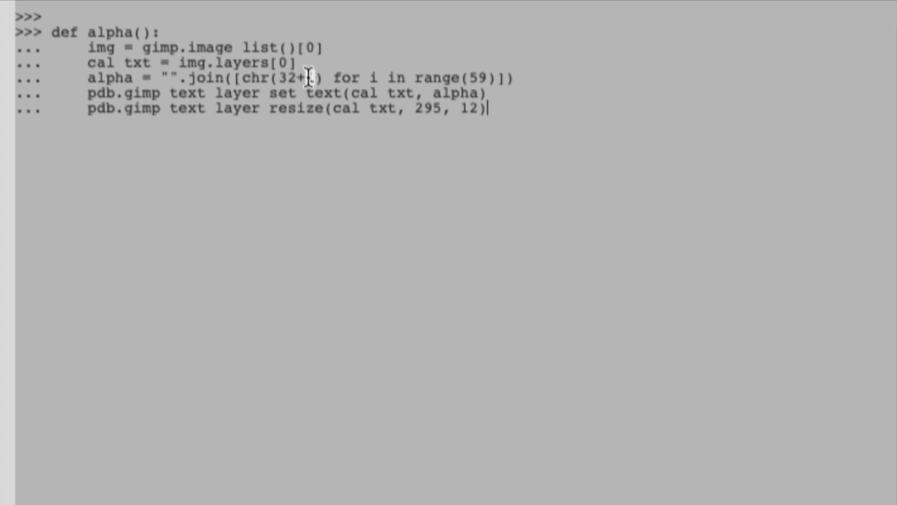
pyautogui.doubleClick(374, 78)
pyautogui.click(484, 77)
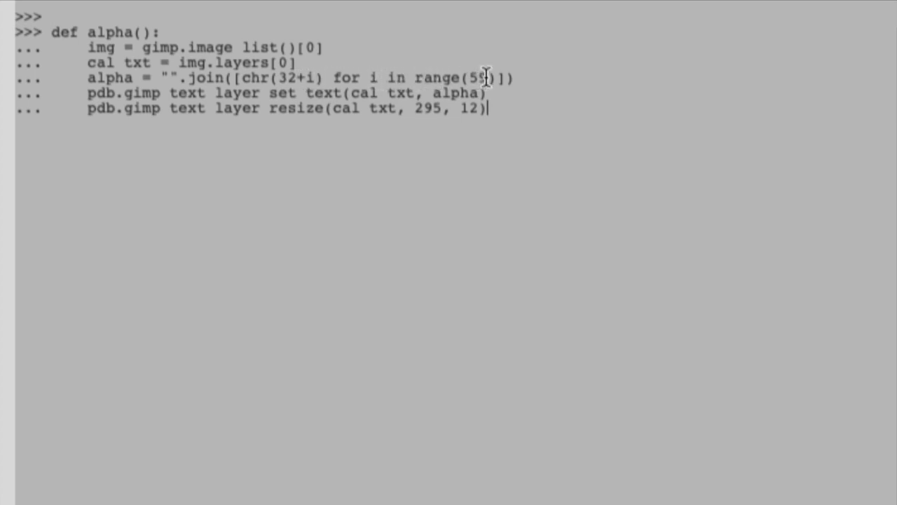
pyautogui.keyDown('shift'); pyautogui.click(234, 77); pyautogui.keyUp('shift')
pyautogui.keyDown('shift'); pyautogui.click(506, 78); pyautogui.keyUp('shift')
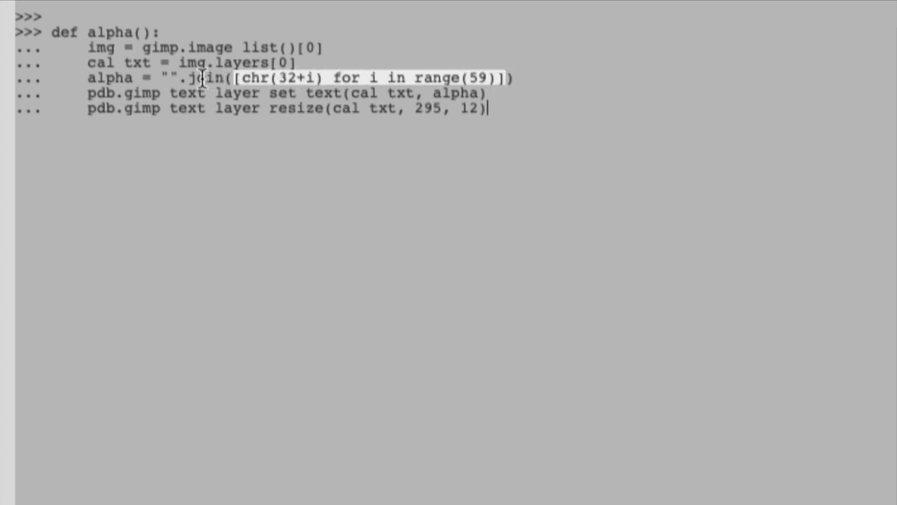
pyautogui.moveTo(179, 77); pyautogui.dragTo(160, 77)
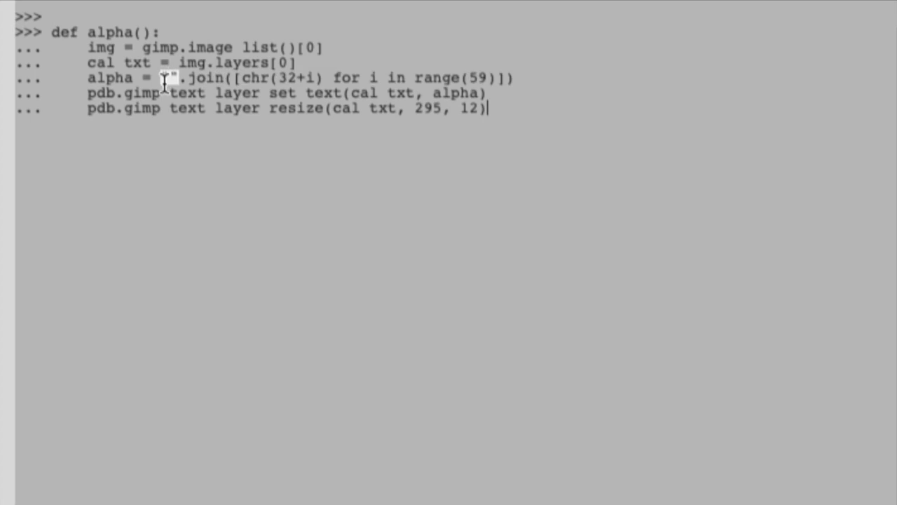
# - Examine the alpha() calls that set the layer's text and resize its text box to 295 × 12
pyautogui.moveTo(271, 92); pyautogui.dragTo(340, 94)
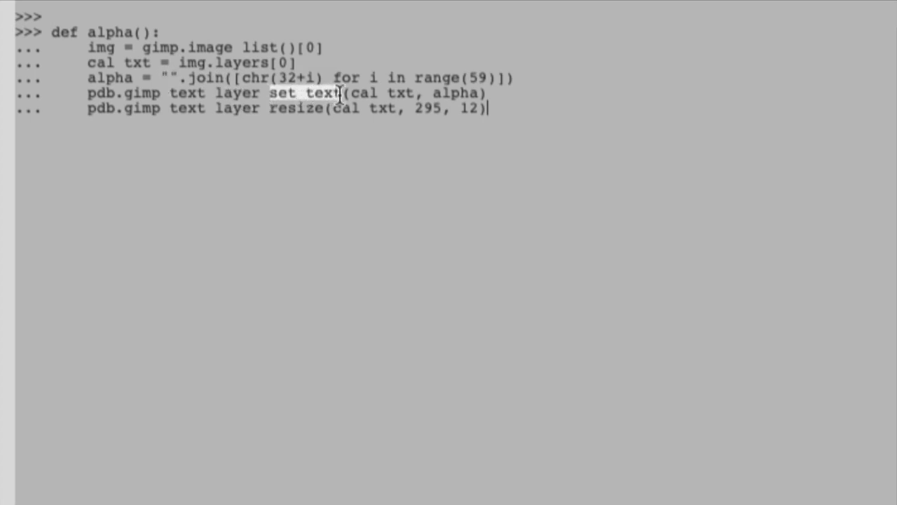
pyautogui.moveTo(433, 93); pyautogui.dragTo(482, 93)
pyautogui.moveTo(415, 94); pyautogui.dragTo(353, 93)
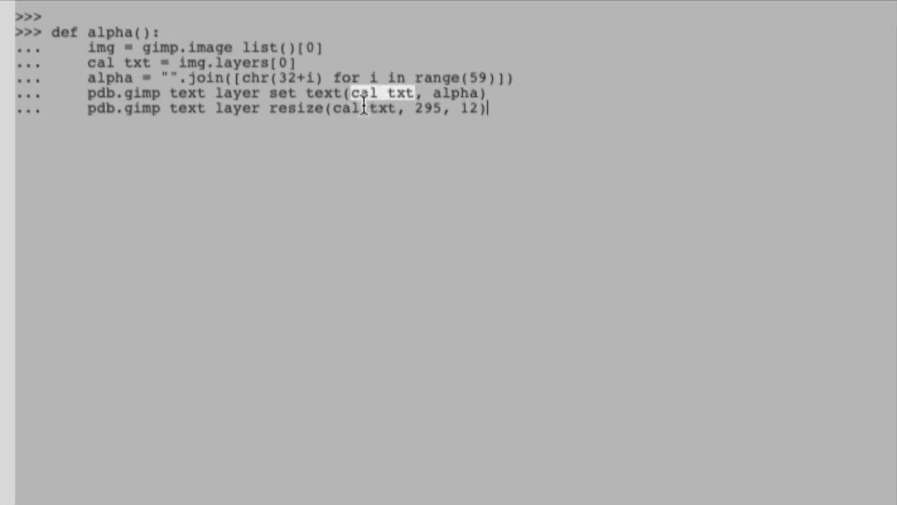
pyautogui.click(320, 109)
pyautogui.moveTo(319, 108); pyautogui.dragTo(270, 109)
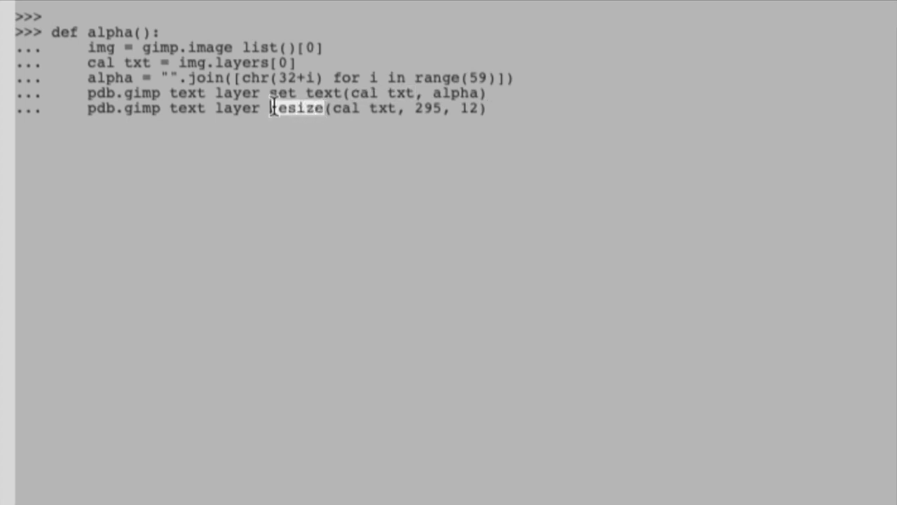
pyautogui.click(416, 108)
pyautogui.moveTo(416, 108); pyautogui.dragTo(441, 109)
# - Finish the alpha() definition and run alpha() to fill the text layer with the full character set
pyautogui.click(491, 110)
pyautogui.press('Return')
pyautogui.press('Return')
pyautogui.write('alpha()')
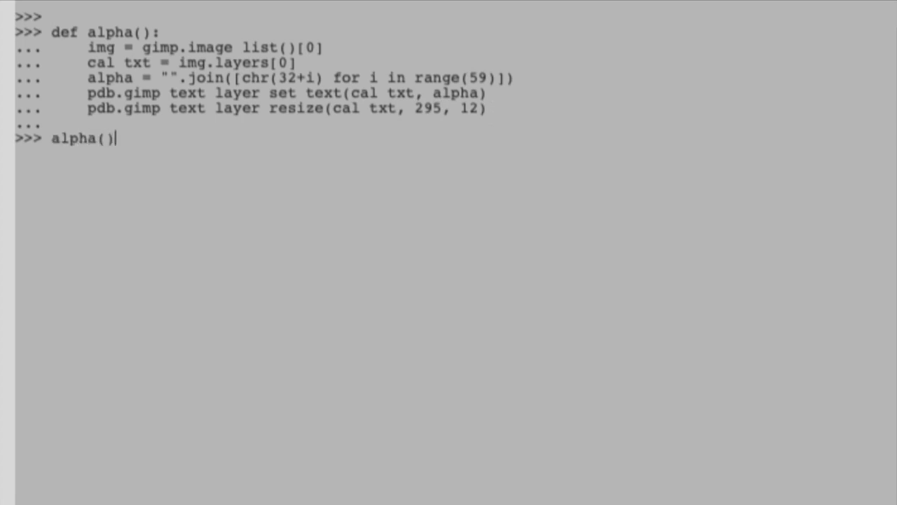
pyautogui.press('Return')
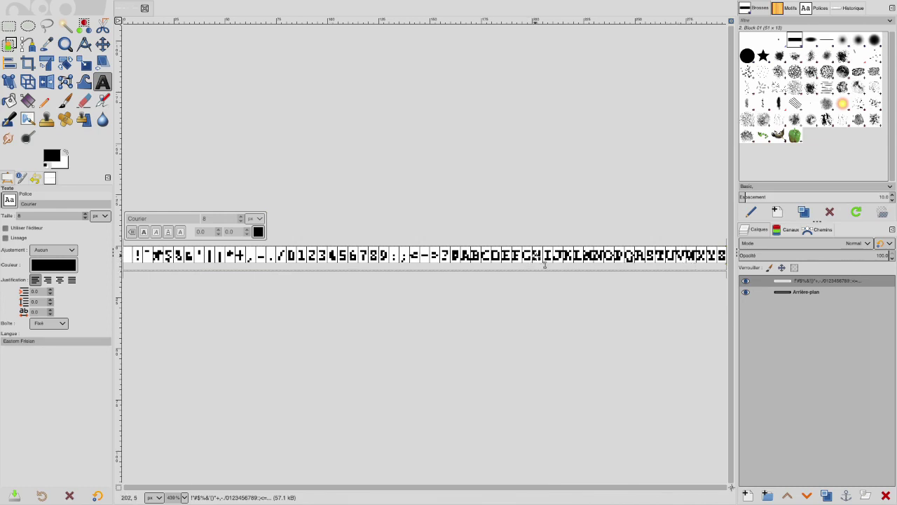
# - Add a new transparent 295 × 8 px layer above the text layer
pyautogui.scroll(4, 539, 270)
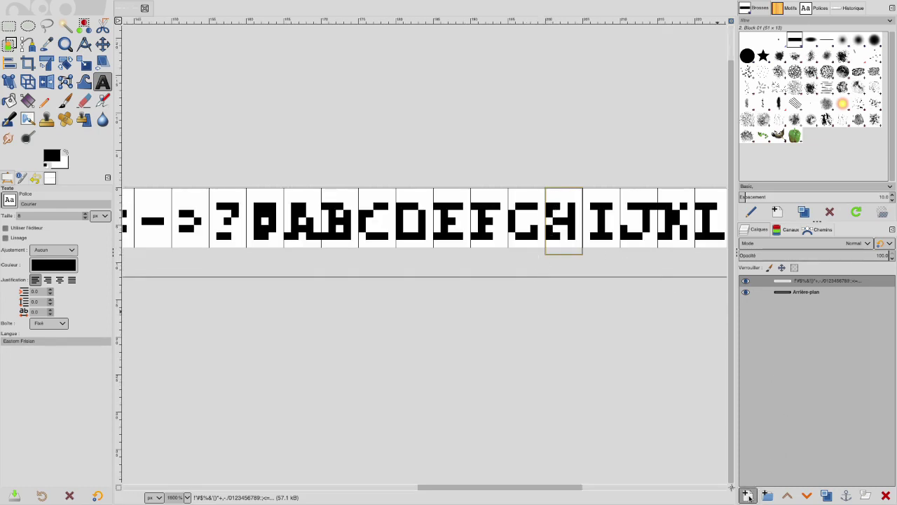
pyautogui.click(748, 495)
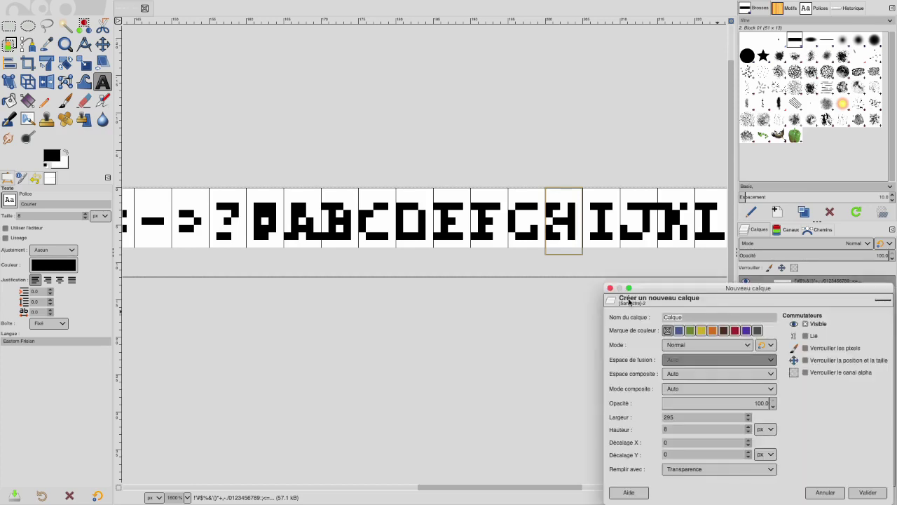
pyautogui.click(867, 491)
# - Activate the Paintbrush with the 2. Block 01 brush for painting single pixels
pyautogui.scroll(2, 563, 221)
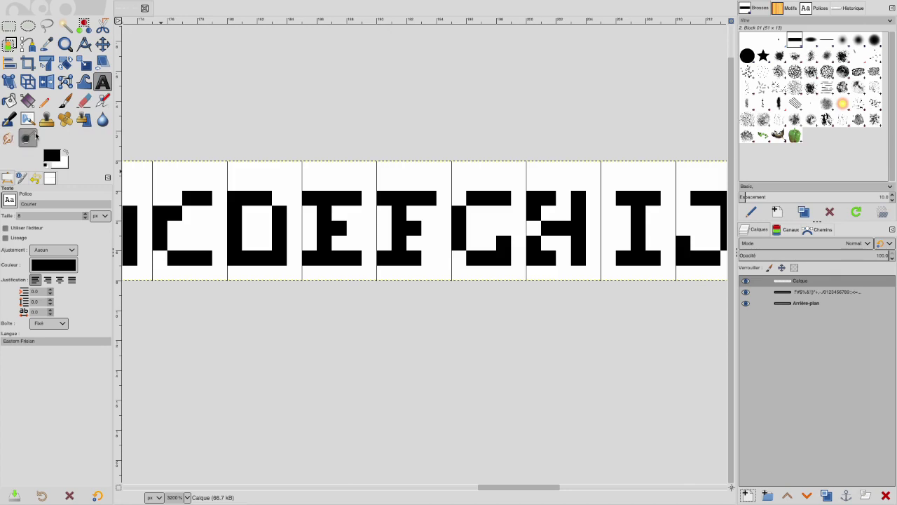
pyautogui.click(67, 104)
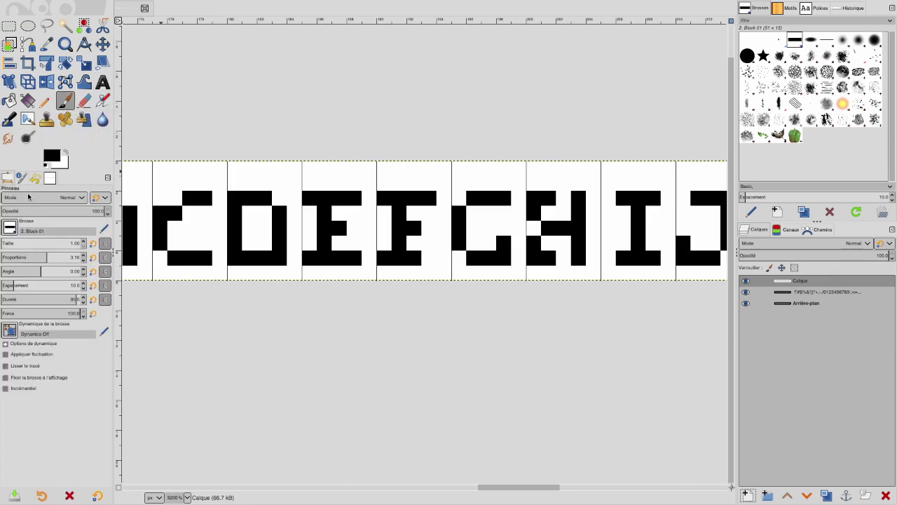
pyautogui.click(6, 243)
pyautogui.click(5, 244)
pyautogui.click(9, 227)
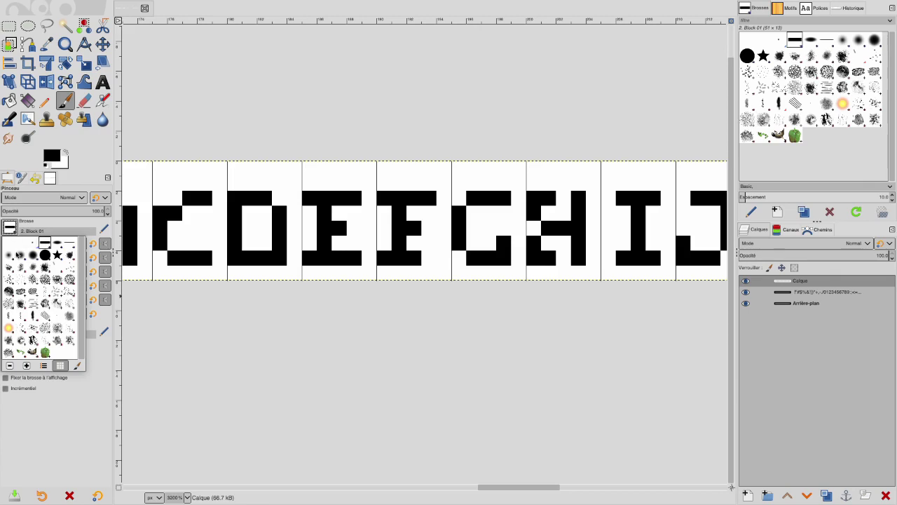
pyautogui.click(46, 244)
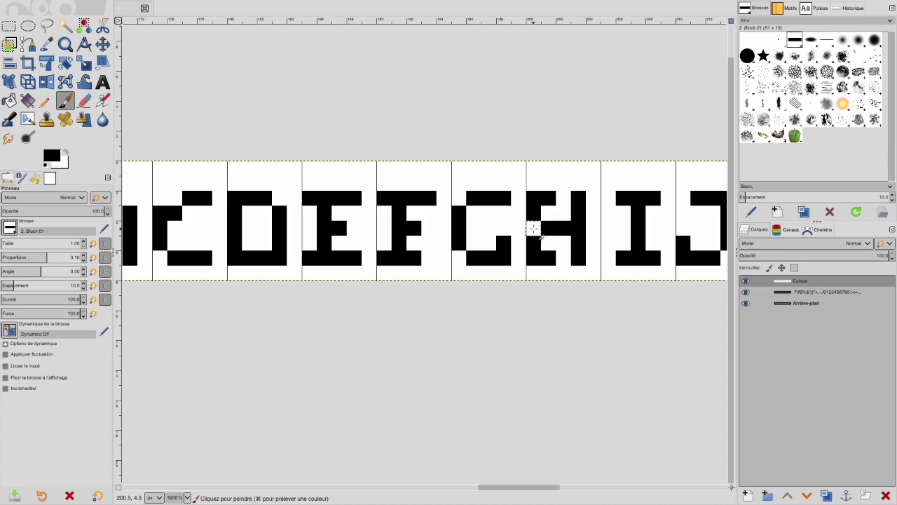
# - Paint one black pixel into the gap in the H's left stem on the new layer, toggling the layer's visibility to compare
pyautogui.click(533, 228)
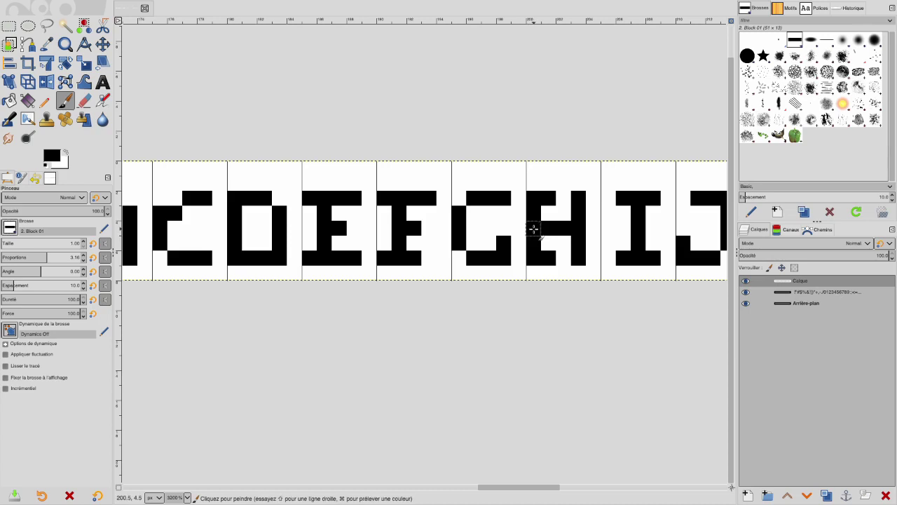
pyautogui.click(746, 281)
pyautogui.click(746, 281)
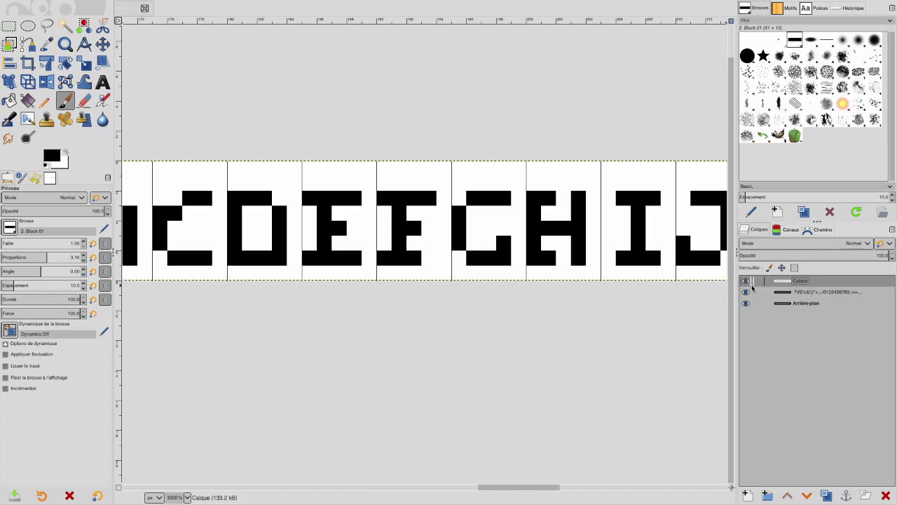
# - Paint the extra serif pixels beside the H's left stem white, then toggle the correction layer's visibility to compare
pyautogui.click(67, 154)
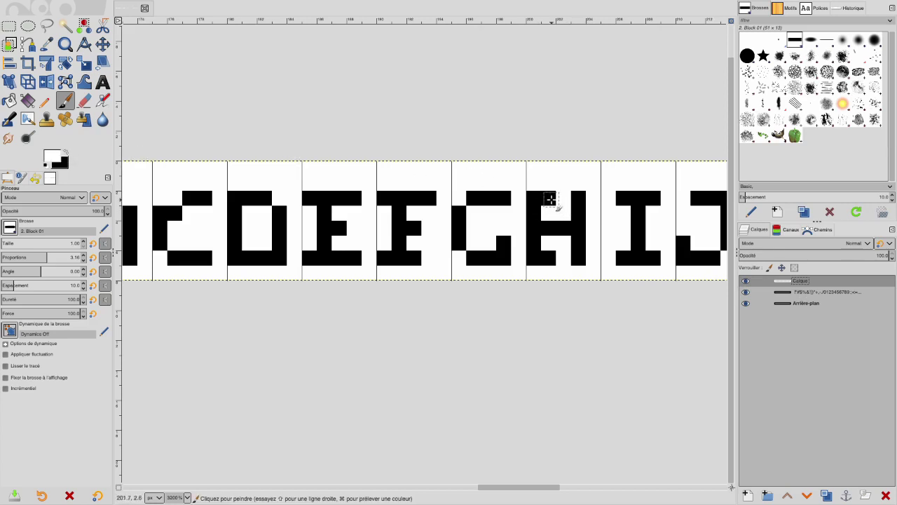
pyautogui.click(548, 199)
pyautogui.click(547, 199)
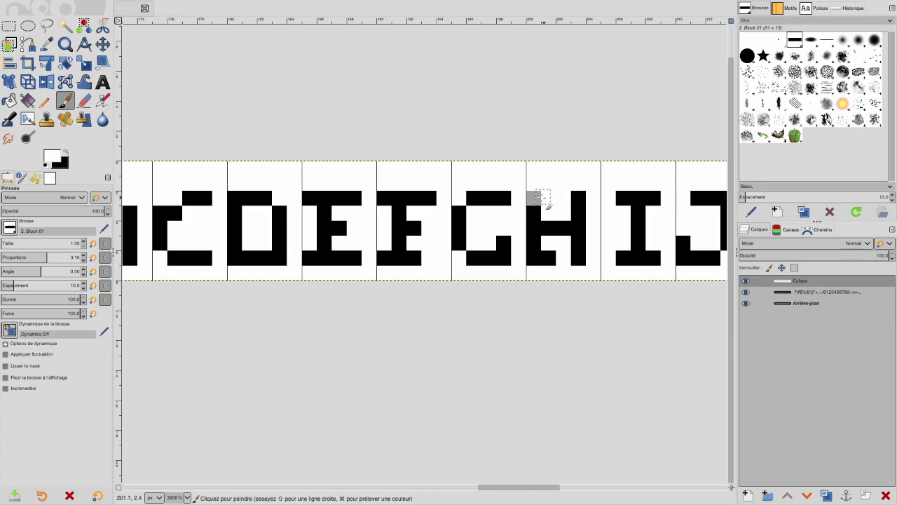
pyautogui.keyDown('shift'); pyautogui.click(539, 197); pyautogui.keyUp('shift')
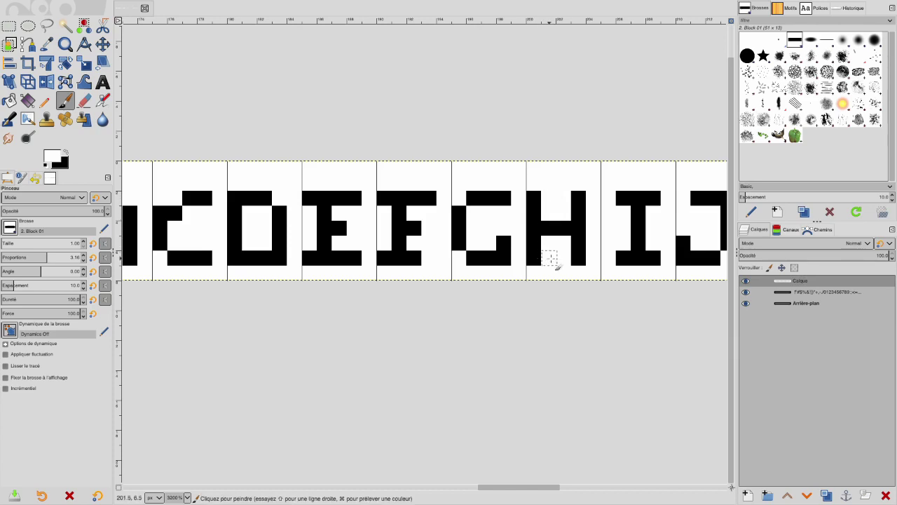
pyautogui.click(746, 281)
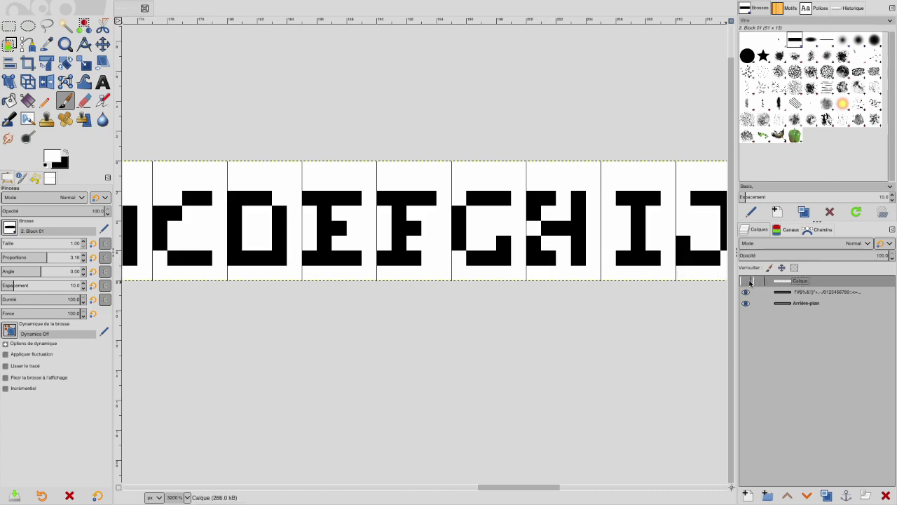
pyautogui.click(748, 282)
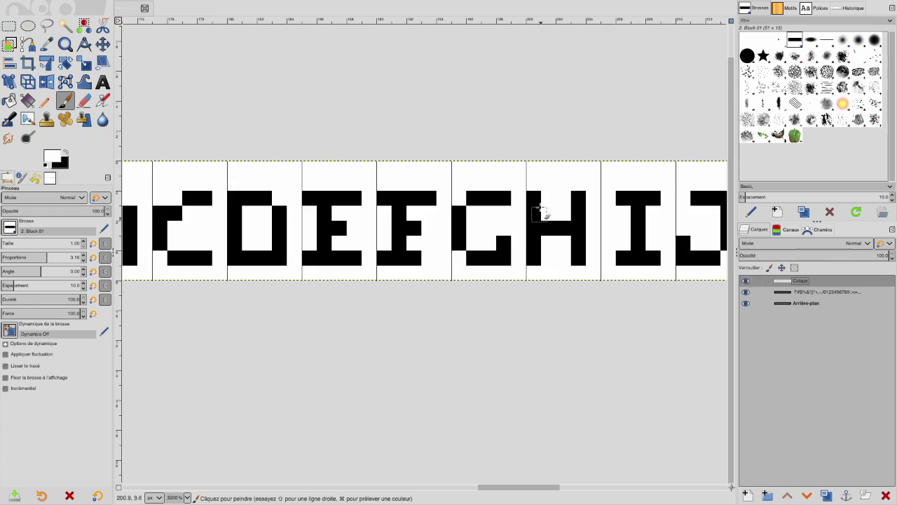
# - Paint white pixels inside the # character on the correction layer and swap the foreground colour back to black
pyautogui.hscroll(10, 565, 241)
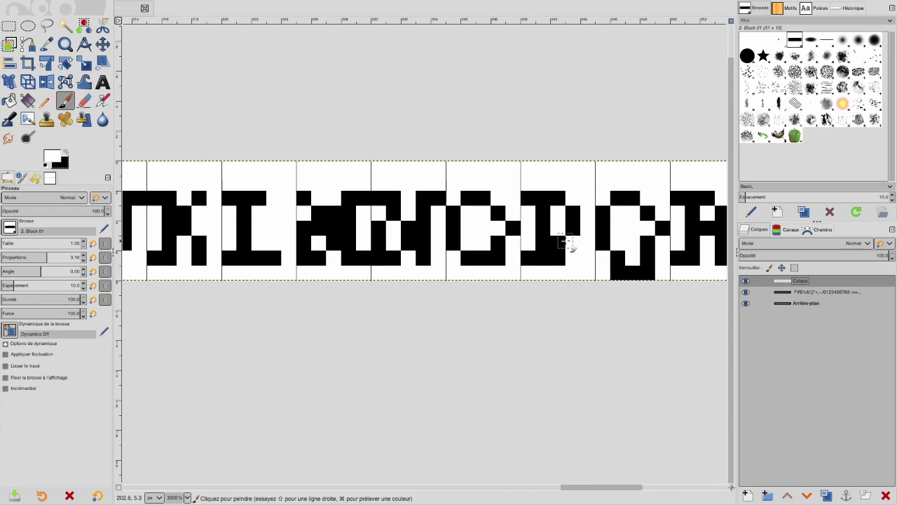
pyautogui.hscroll(-15, 565, 242)
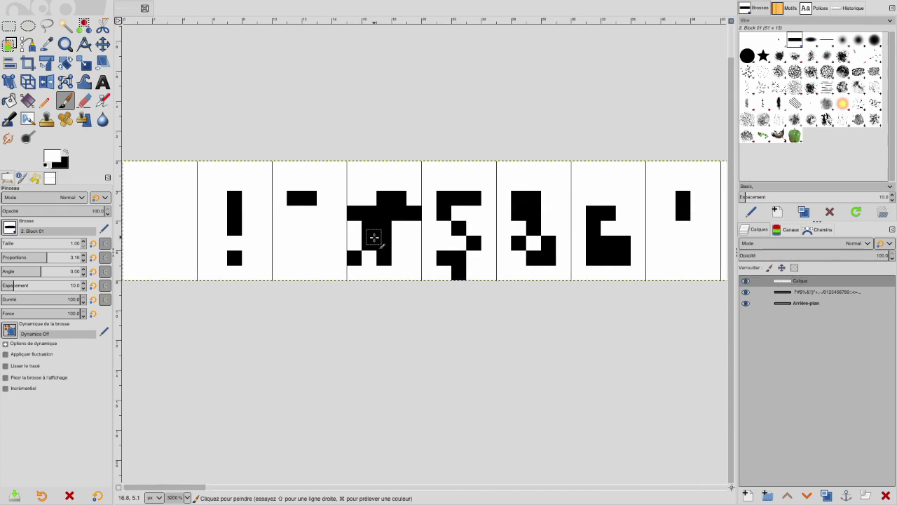
pyautogui.click(373, 239)
pyautogui.moveTo(389, 226)
pyautogui.mouseDown()
pyautogui.moveTo(381, 224)
pyautogui.moveTo(385, 230)
pyautogui.mouseUp()
pyautogui.click(66, 154)
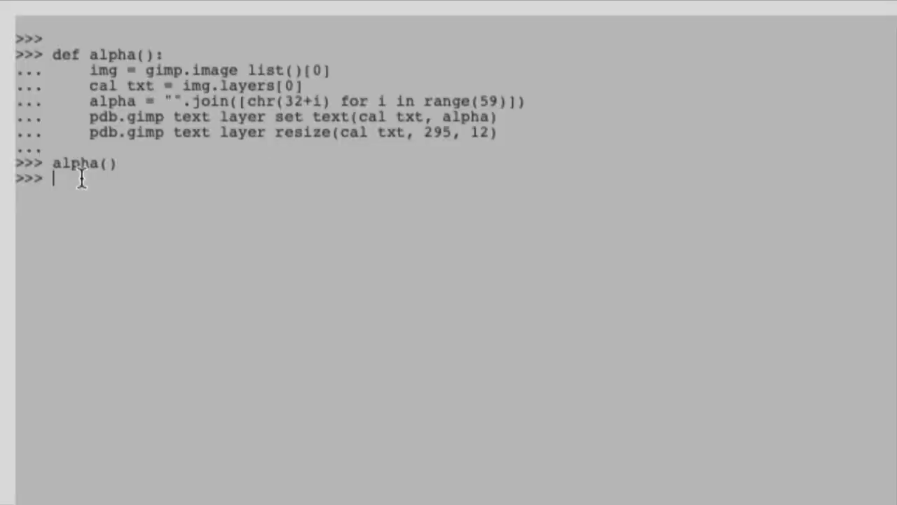
# - Define a Python-Fu function nw() that returns the active drawable's 295 columns of 8 pixels as a string of two-digit hex codes
pyautogui.write('def nw():     img = gimp.image_list()[0]     drw = pdb.gimp_image_active_drawable(img)     code=""     for c in range(295):       nb = 0       for l in range(8):        v = list(pdb.gimp_image_pick_color(img,drw,c,l,1,0,0))[:-1]        if sum(v) == 0:         nb = nb + 2**l       code += ("0"+(hex(nb)[2:]))[-2:]     return code')
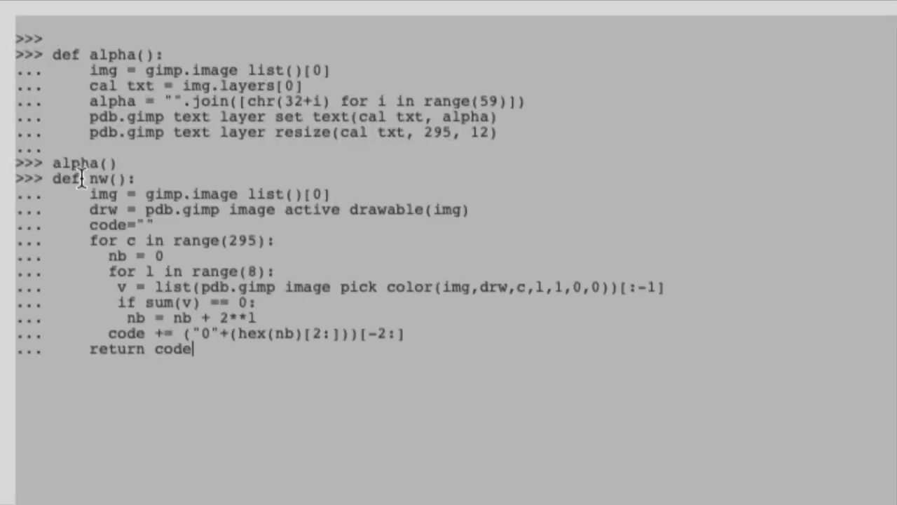
pyautogui.press('Return')
# - Examine the nw() lines for the image, the empty code string, the column loop, the nb counter and the hex conversion
pyautogui.moveTo(89, 193); pyautogui.dragTo(324, 194)
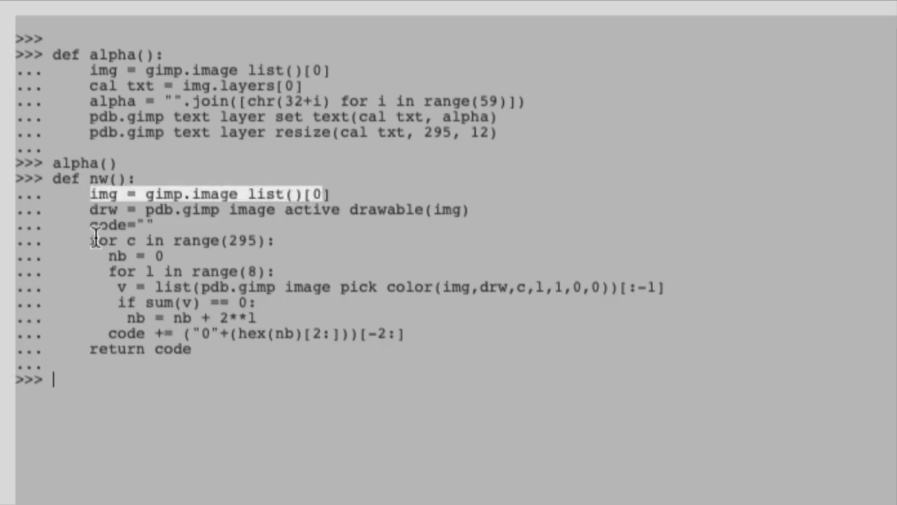
pyautogui.moveTo(90, 224); pyautogui.dragTo(153, 225)
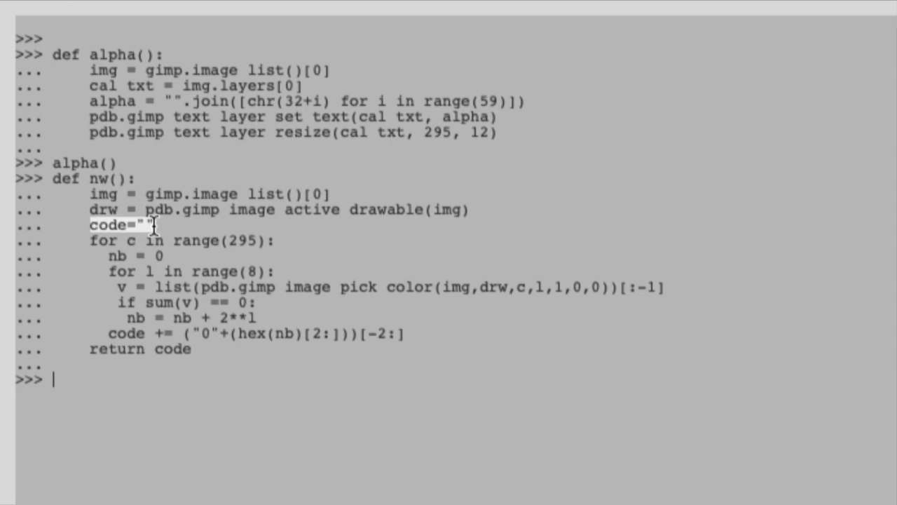
pyautogui.moveTo(90, 240); pyautogui.dragTo(267, 240)
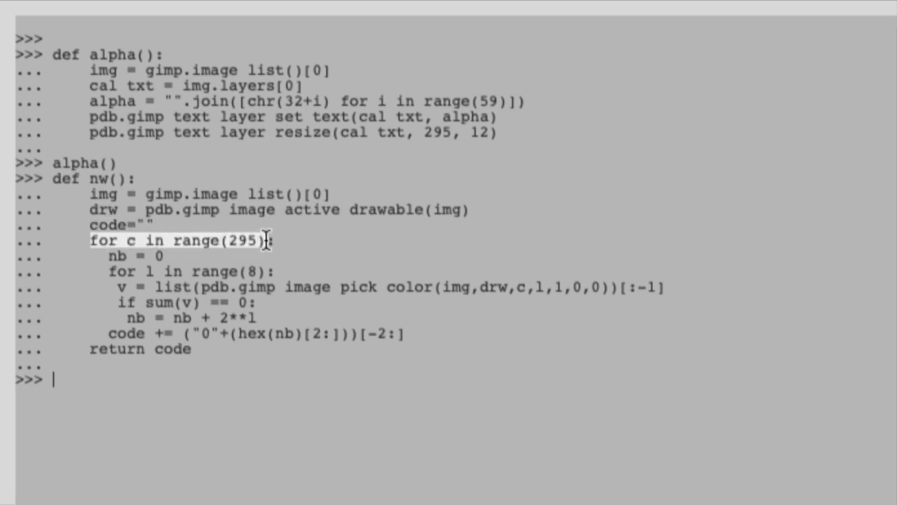
pyautogui.moveTo(108, 256); pyautogui.dragTo(161, 256)
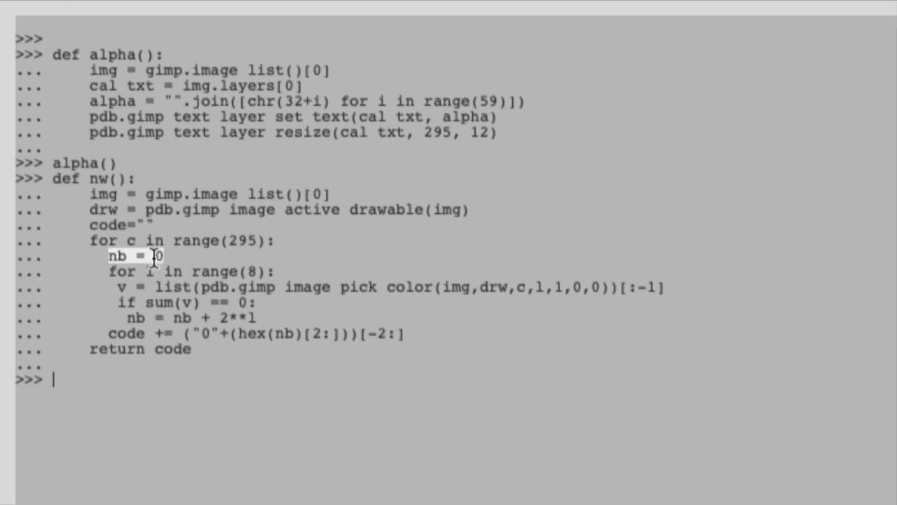
pyautogui.moveTo(303, 334); pyautogui.dragTo(241, 336)
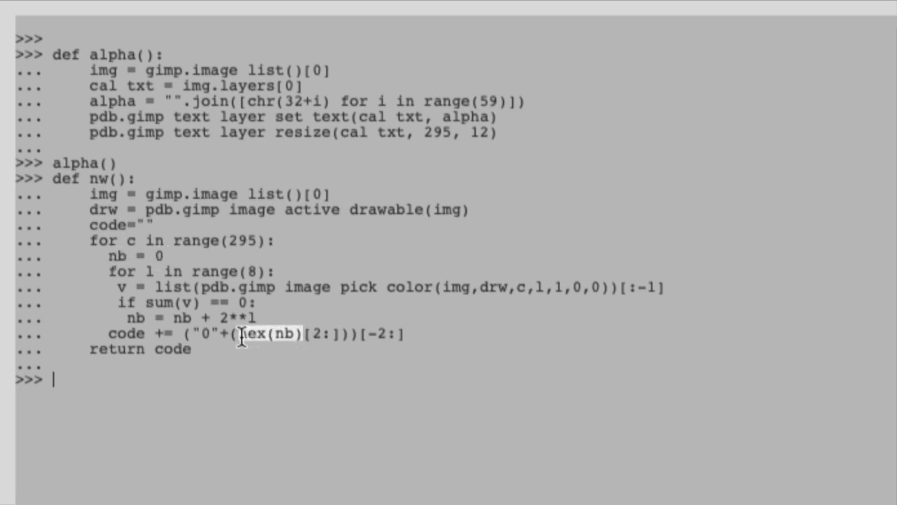
# - Examine nw()'s row loop, the pixel colour pick, the black-pixel test, the power-of-two addition to nb and the hex slicing
pyautogui.moveTo(109, 272); pyautogui.dragTo(265, 272)
pyautogui.moveTo(202, 287); pyautogui.dragTo(434, 286)
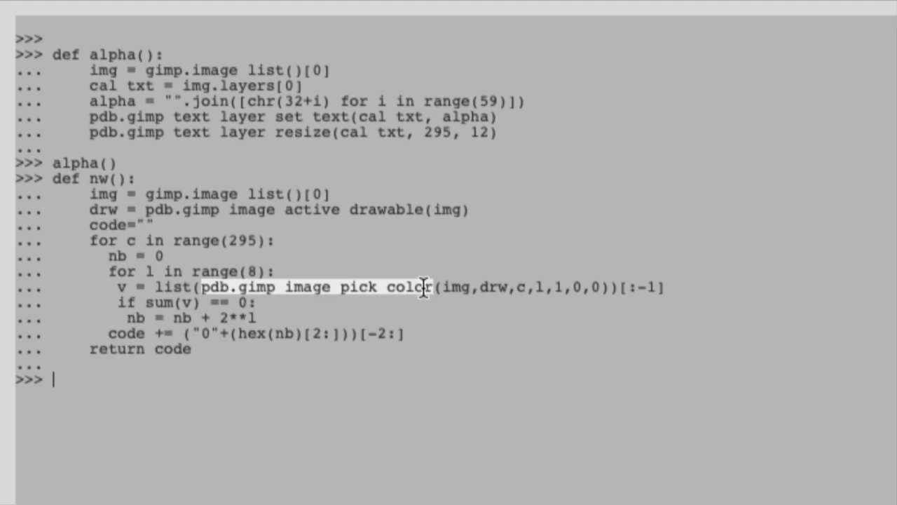
pyautogui.doubleClick(523, 287)
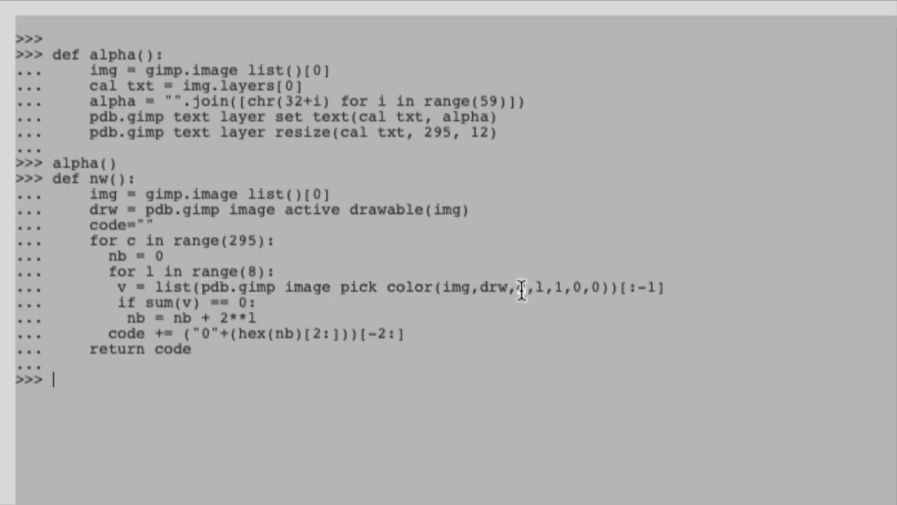
pyautogui.doubleClick(541, 287)
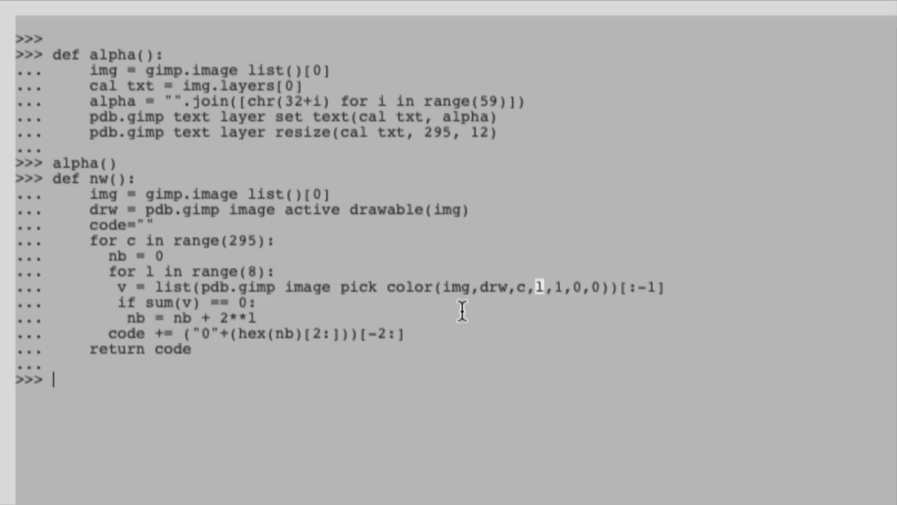
pyautogui.click(122, 287)
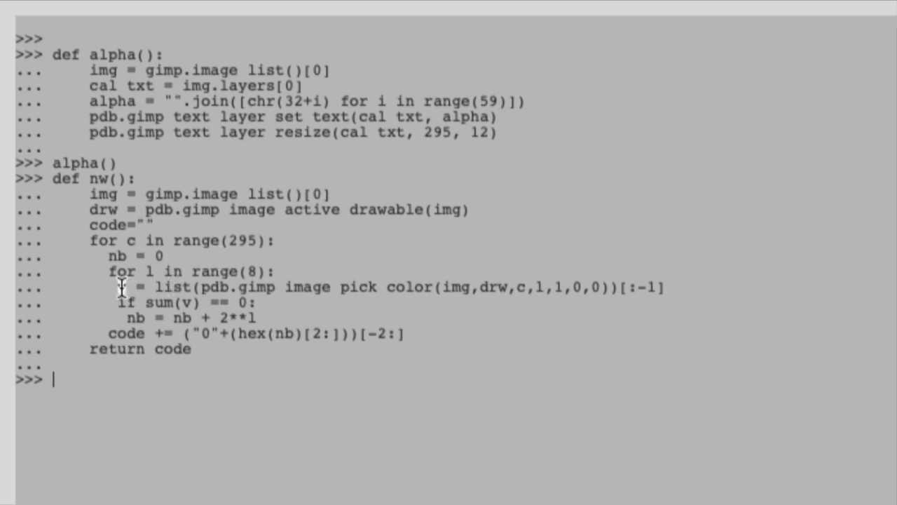
pyautogui.moveTo(145, 302); pyautogui.dragTo(201, 302)
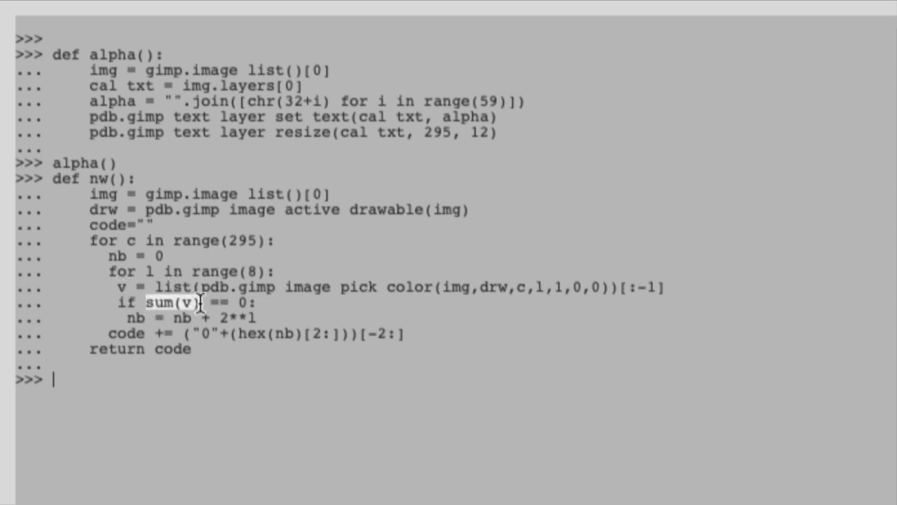
pyautogui.click(241, 303)
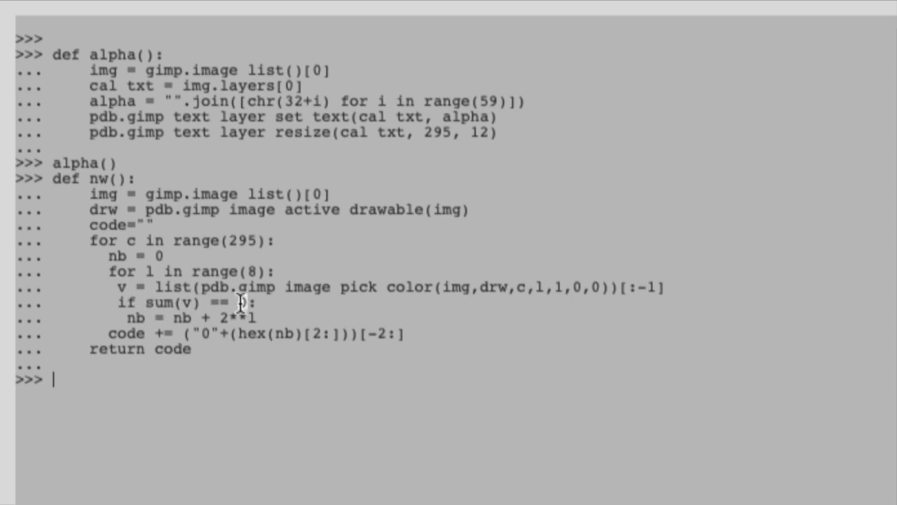
pyautogui.doubleClick(241, 302)
pyautogui.moveTo(220, 318); pyautogui.dragTo(256, 318)
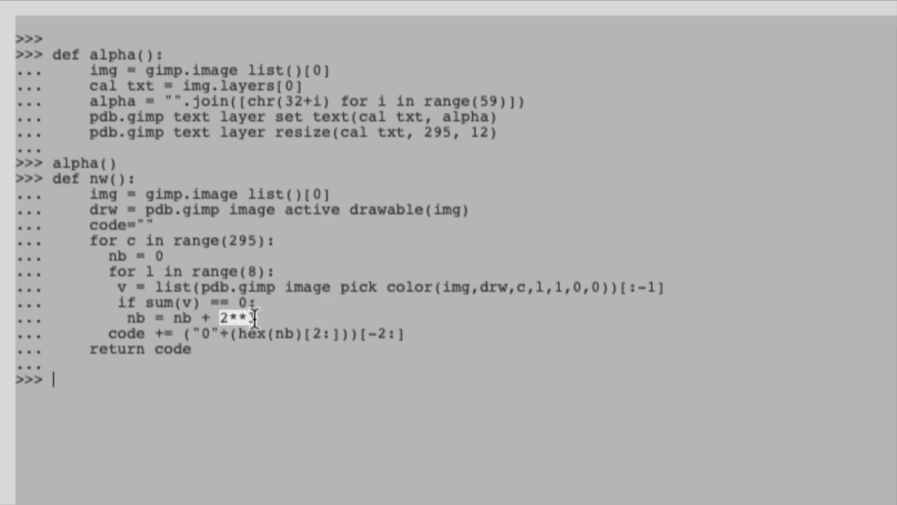
pyautogui.moveTo(256, 318); pyautogui.dragTo(123, 317)
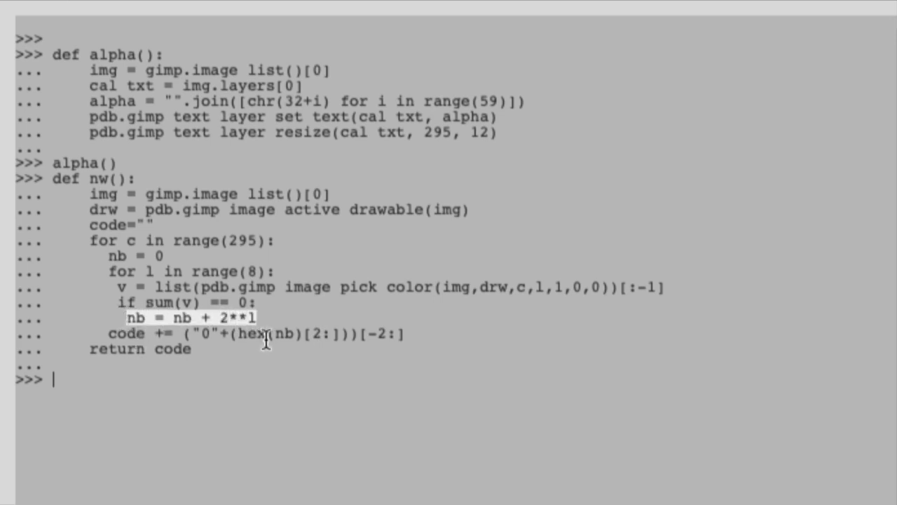
pyautogui.moveTo(302, 334); pyautogui.dragTo(238, 335)
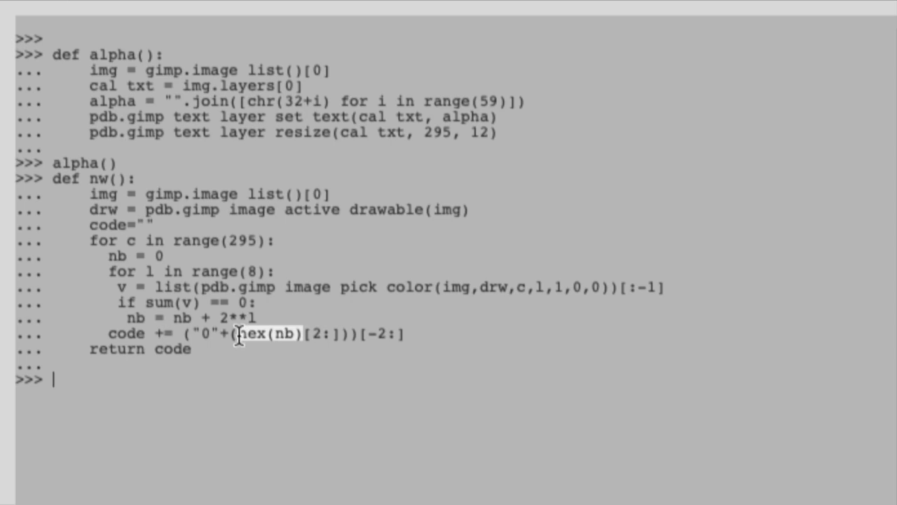
pyautogui.moveTo(331, 335); pyautogui.dragTo(312, 335)
# - Write the sample hex string "0xff" at the console prompt and select it
pyautogui.click(163, 383)
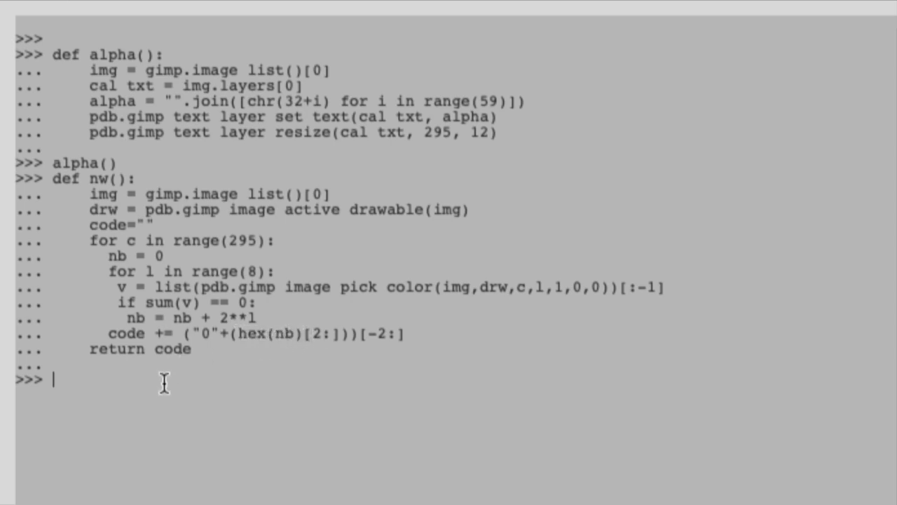
pyautogui.write('"0xff')
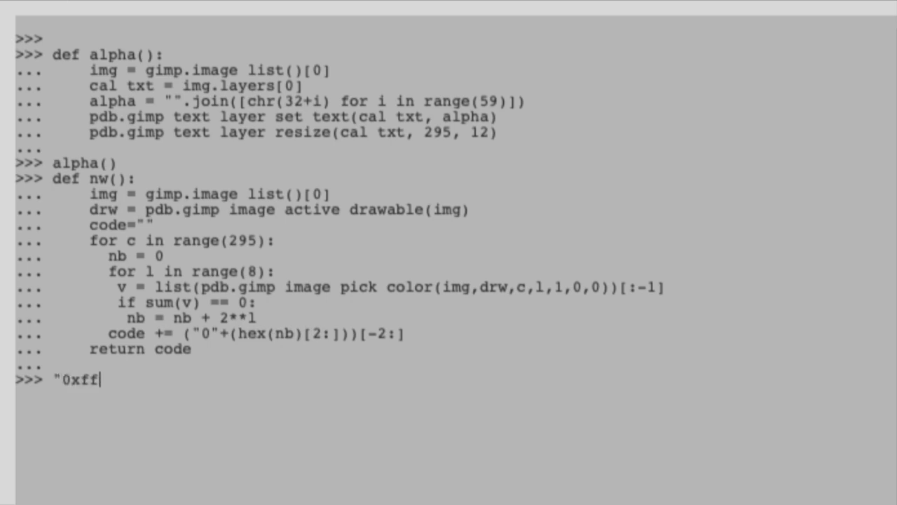
pyautogui.moveTo(110, 379); pyautogui.dragTo(62, 381)
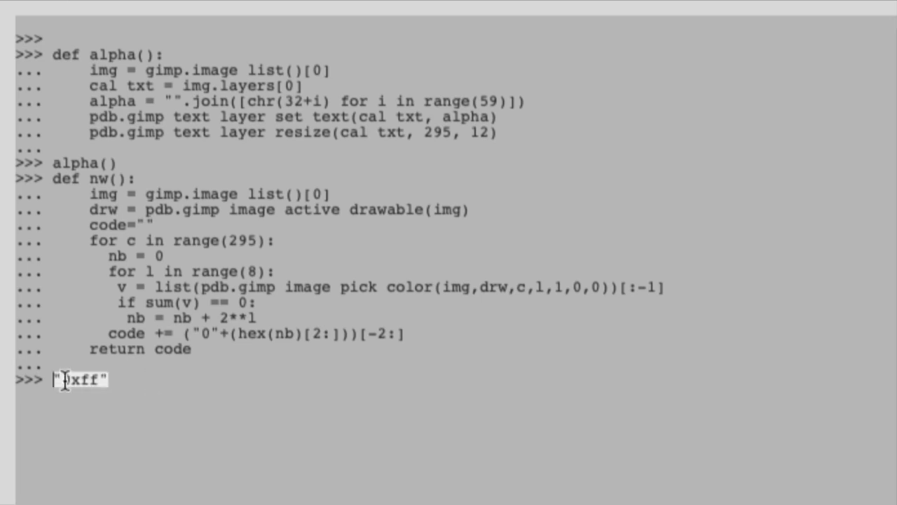